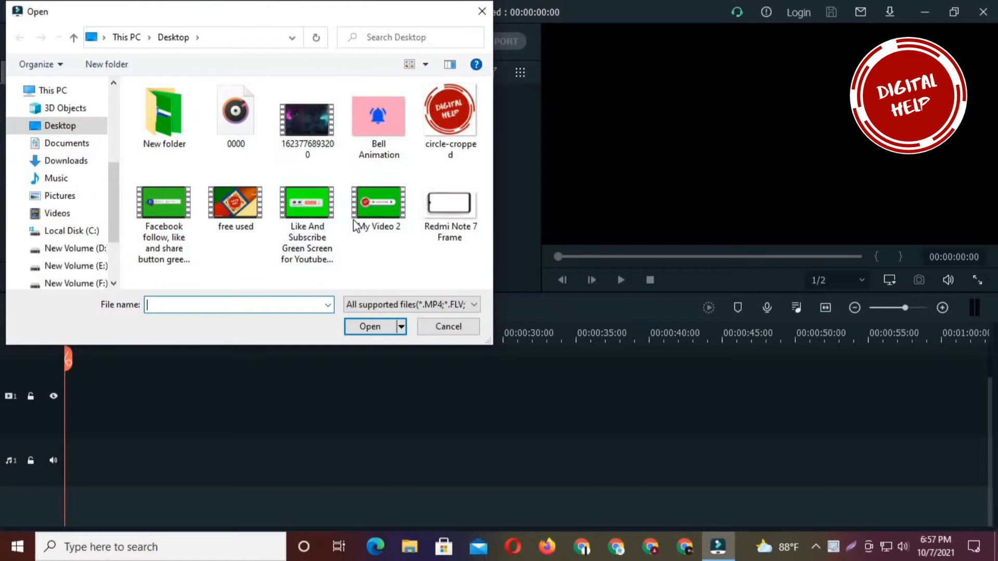
- Import the "free used" video and place it at the start of video track 1, keeping the 1920 x 1080 25fps project settings
click(241, 206)
click(367, 328)
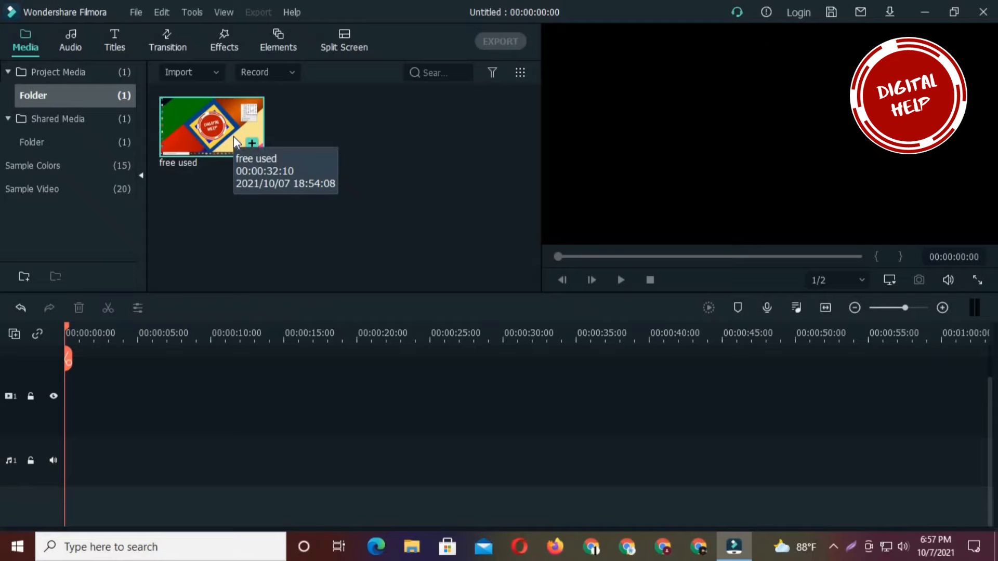
drag(209, 130, 64, 433)
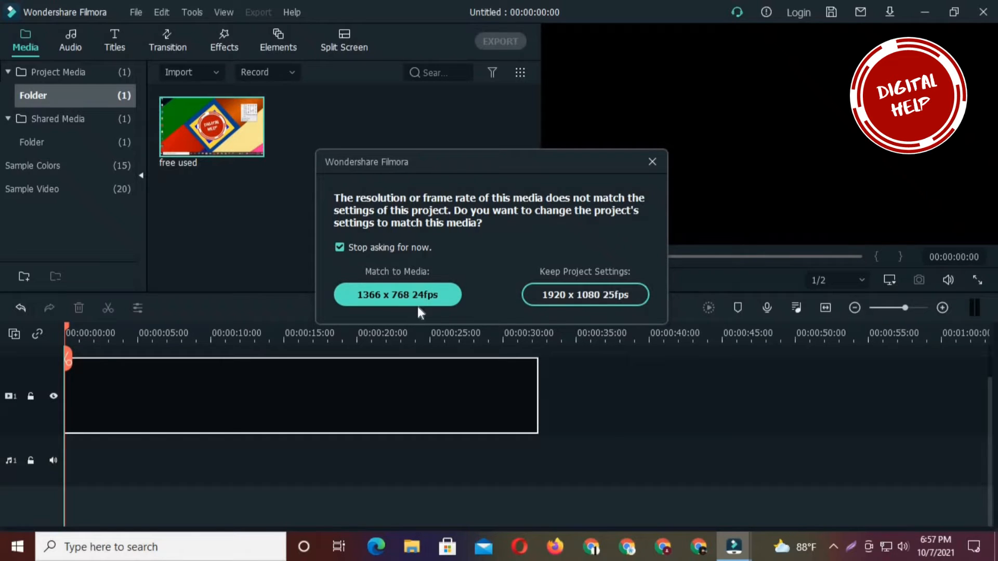
click(586, 296)
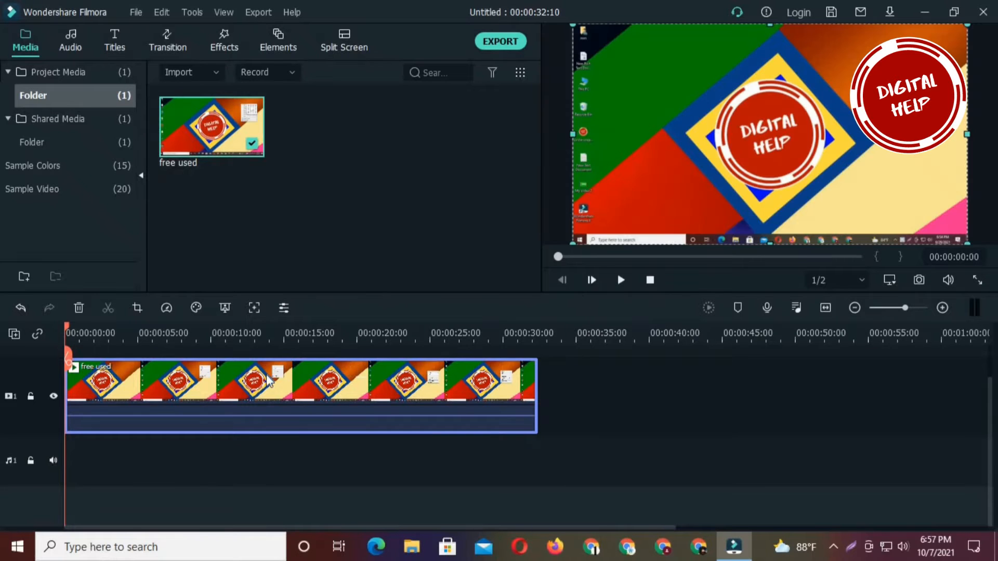
scroll(274, 385, up, 1)
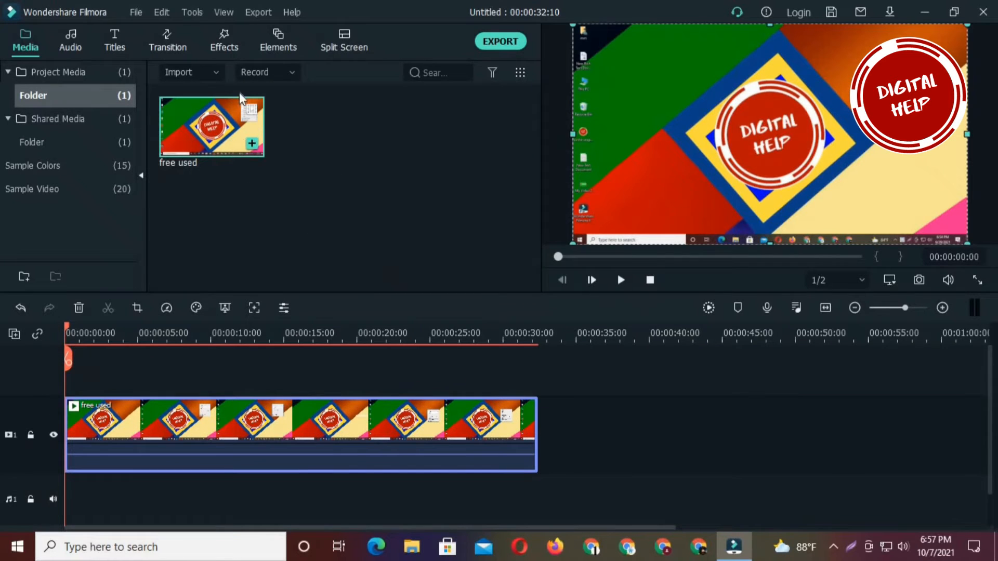
- Look through the included music and sound effects in the audio library
click(72, 40)
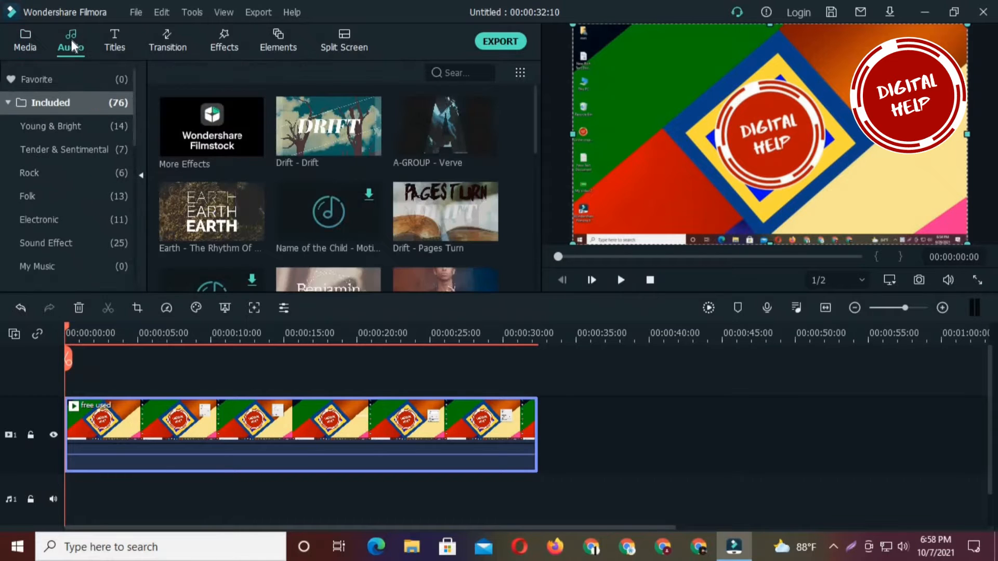
mouse_move(333, 141)
scroll(379, 134, down, 10)
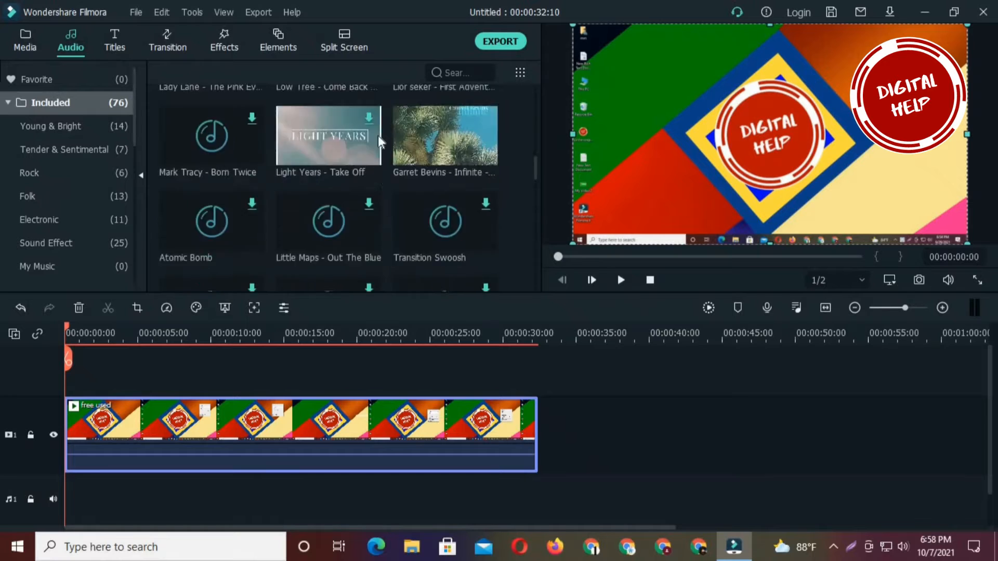
scroll(379, 135, up, 10)
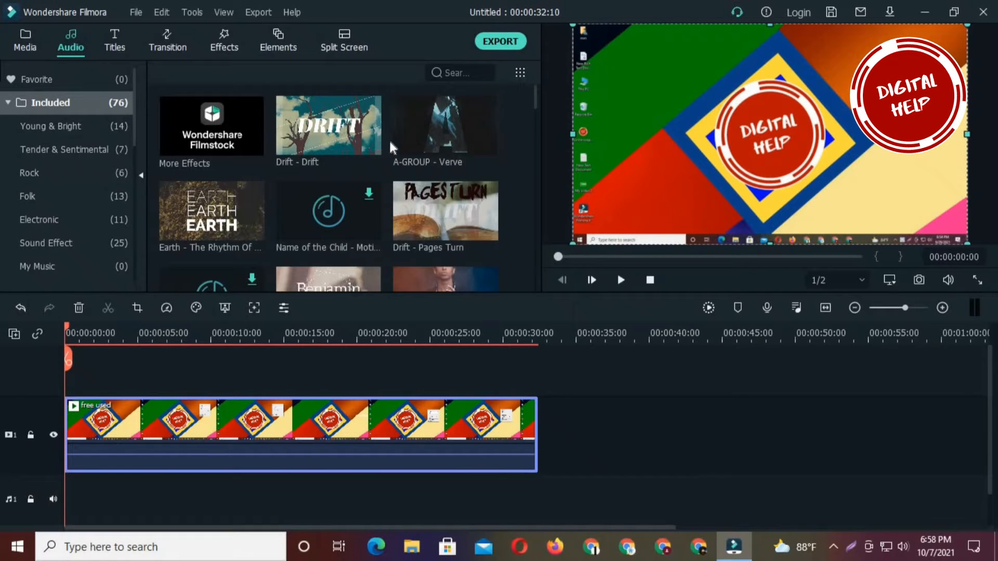
scroll(388, 161, down, 5)
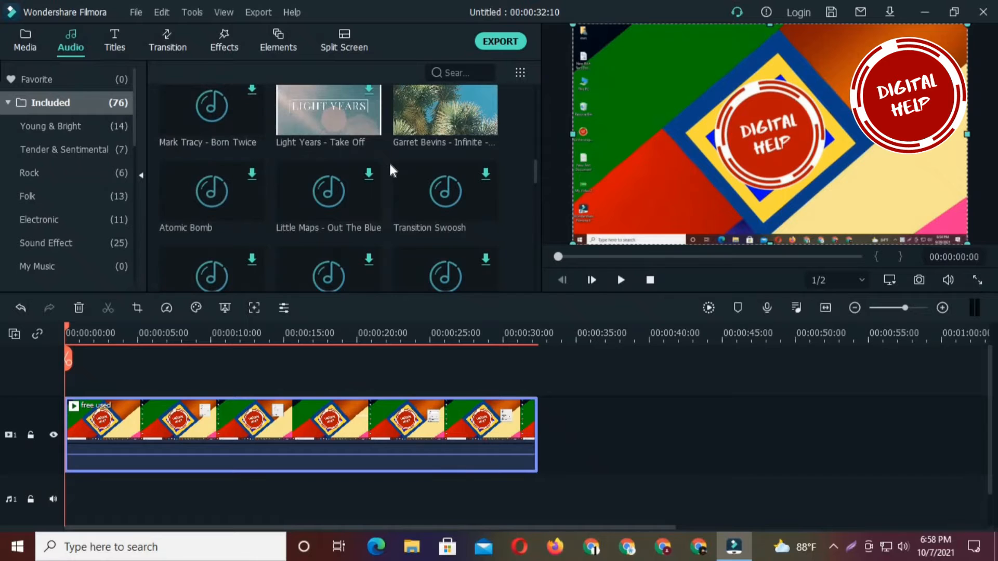
scroll(386, 164, up, 6)
scroll(370, 166, down, 7)
scroll(367, 172, up, 10)
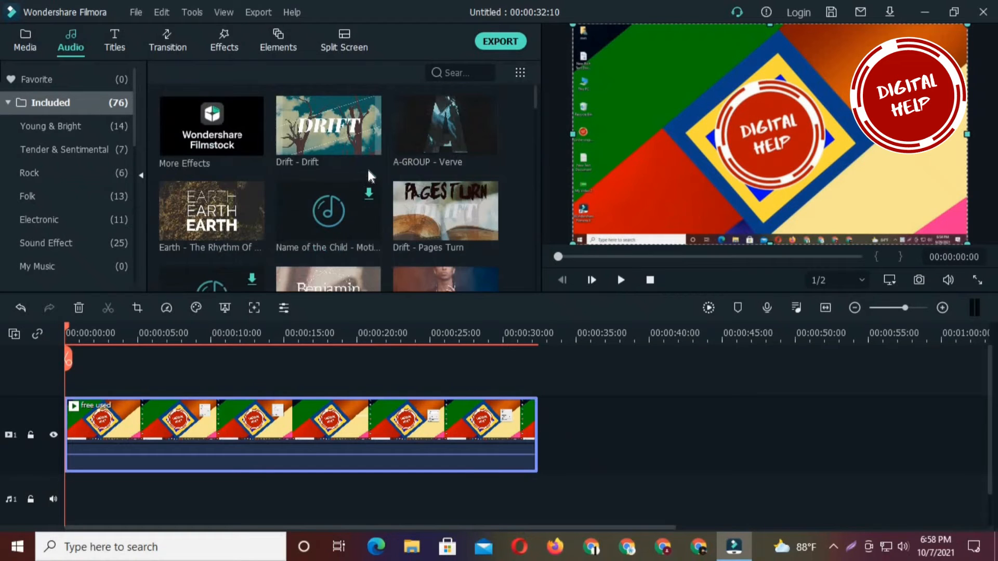
- Download the Callout 7 title preset from the included titles
click(117, 42)
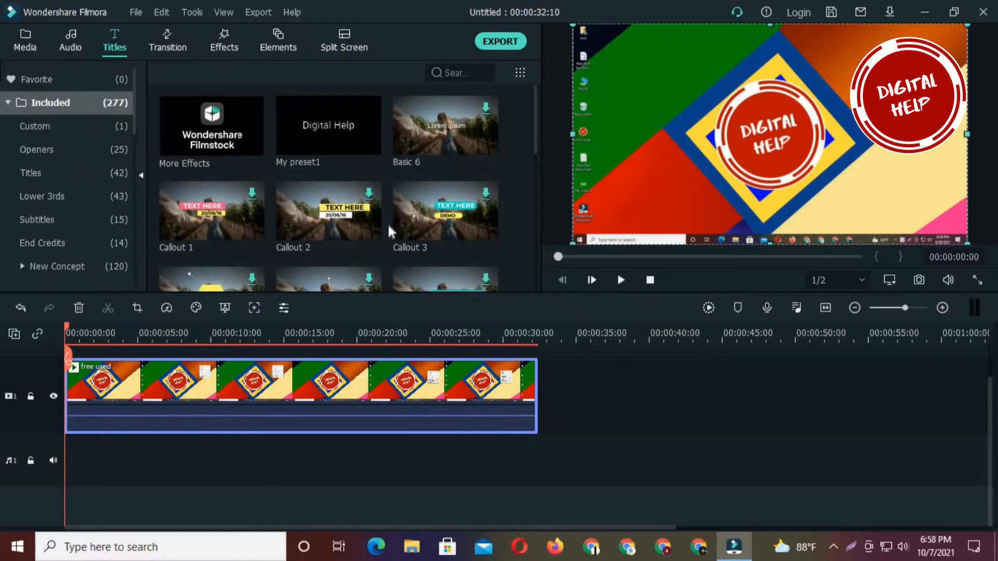
scroll(390, 218, down, 5)
scroll(390, 218, up, 5)
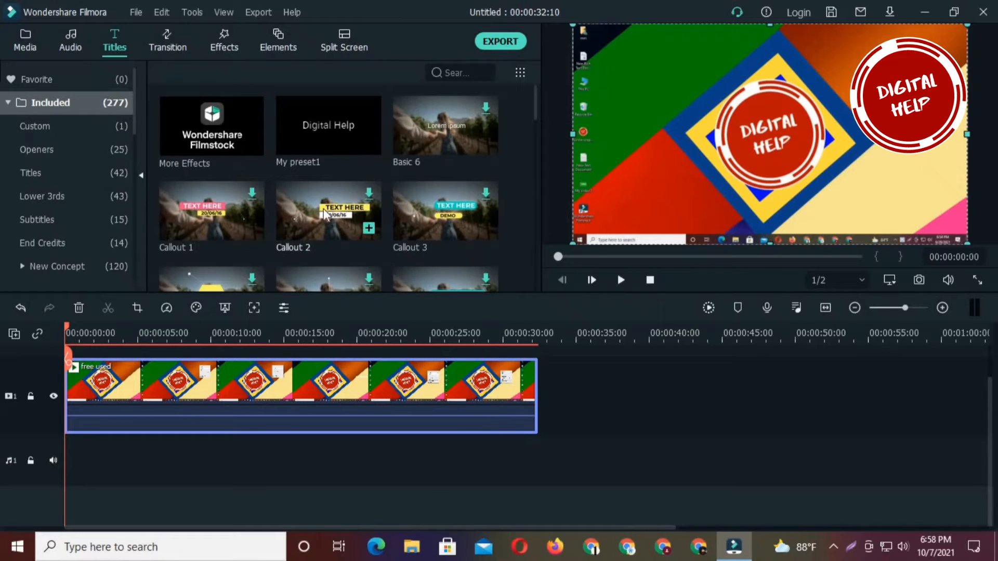
scroll(323, 213, down, 3)
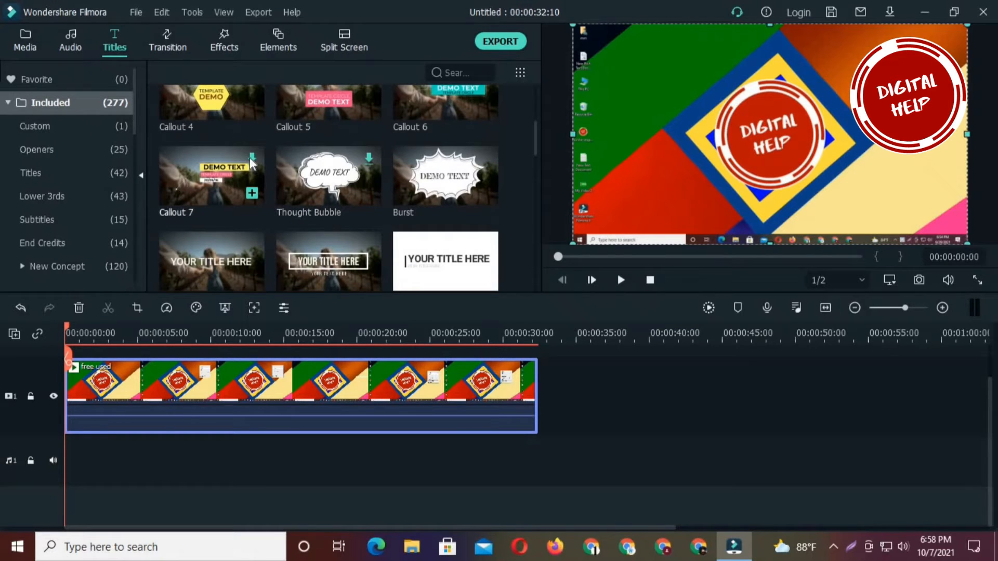
click(252, 165)
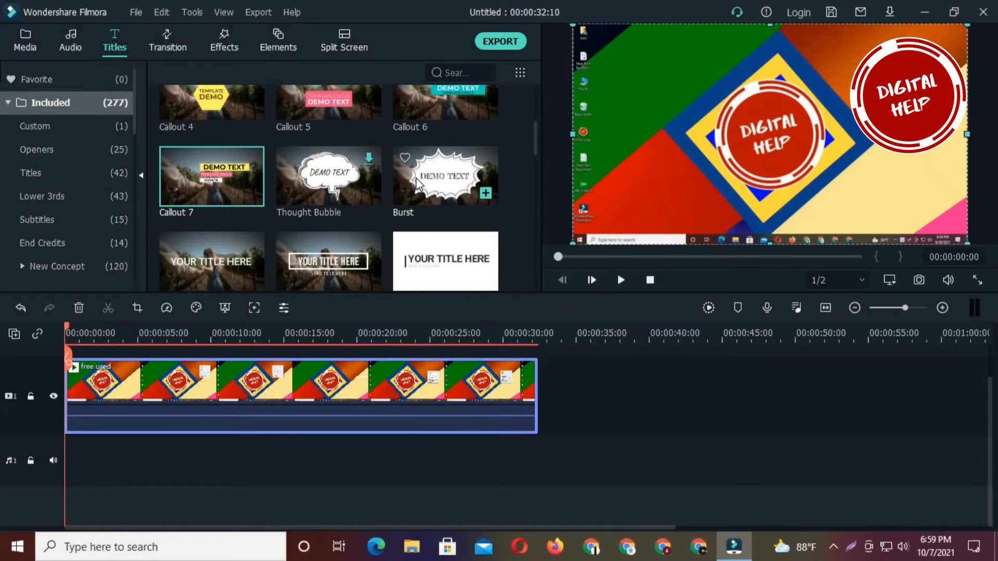
- Add the Burst title above the video at about 4 seconds and close the gap between the two video pieces
drag(426, 177, 126, 355)
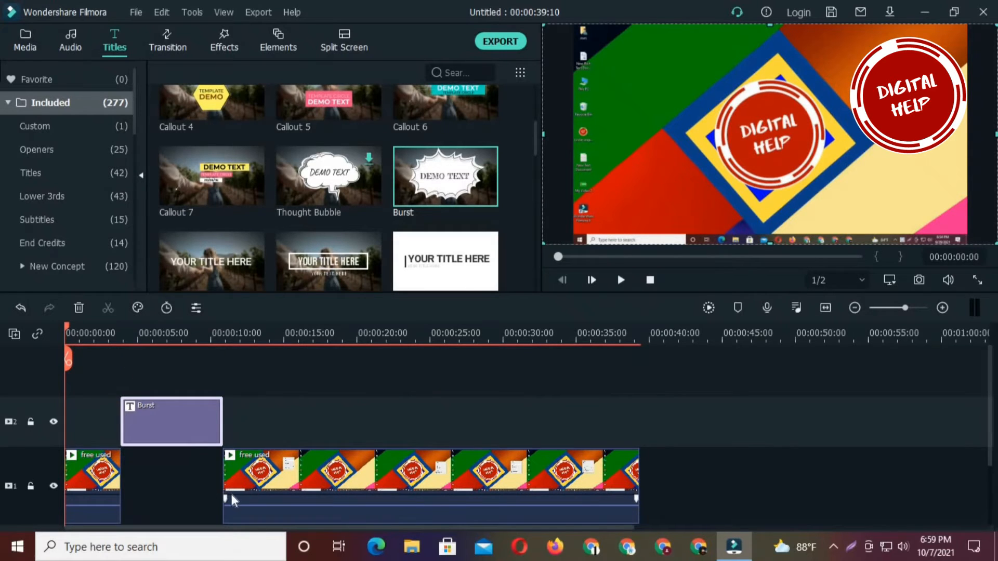
drag(229, 492, 133, 470)
click(268, 425)
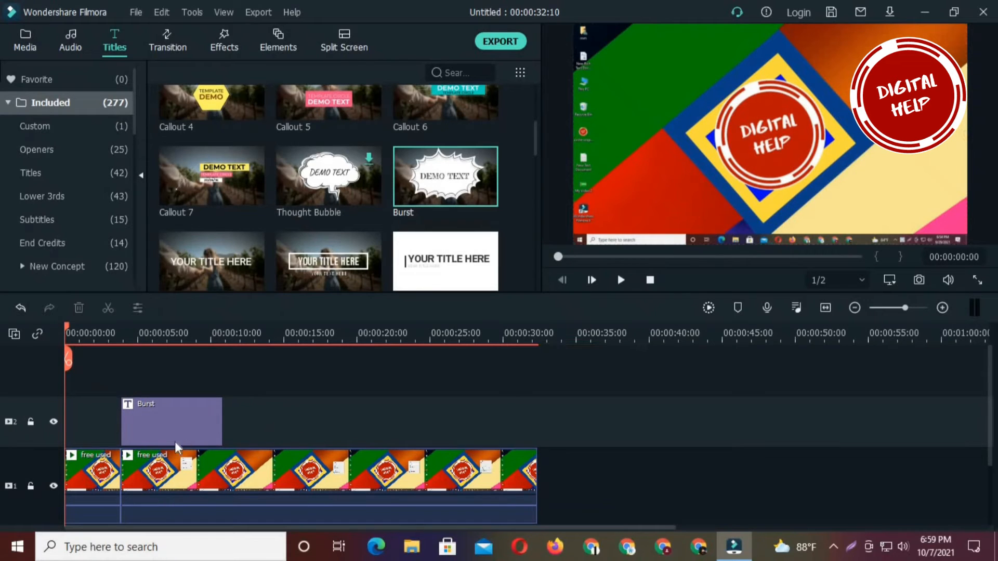
- Play the timeline into the Burst title and change the title's text to "Digital Help"
click(622, 281)
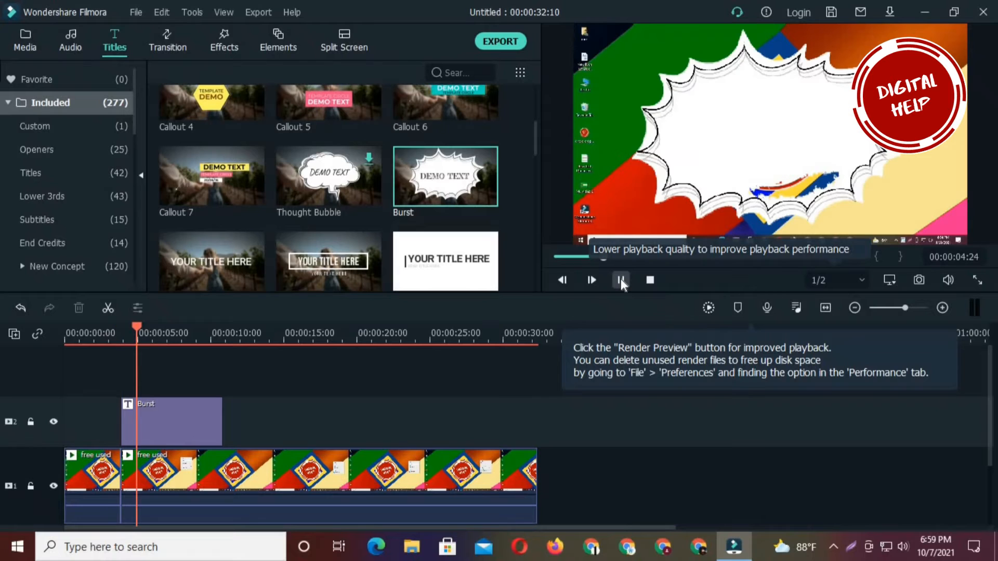
click(622, 281)
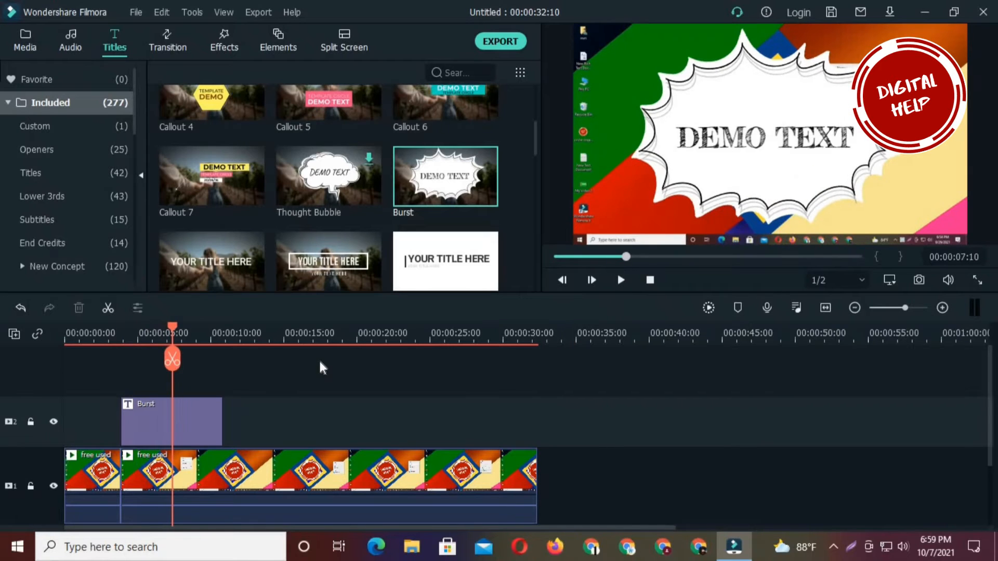
double_click(179, 420)
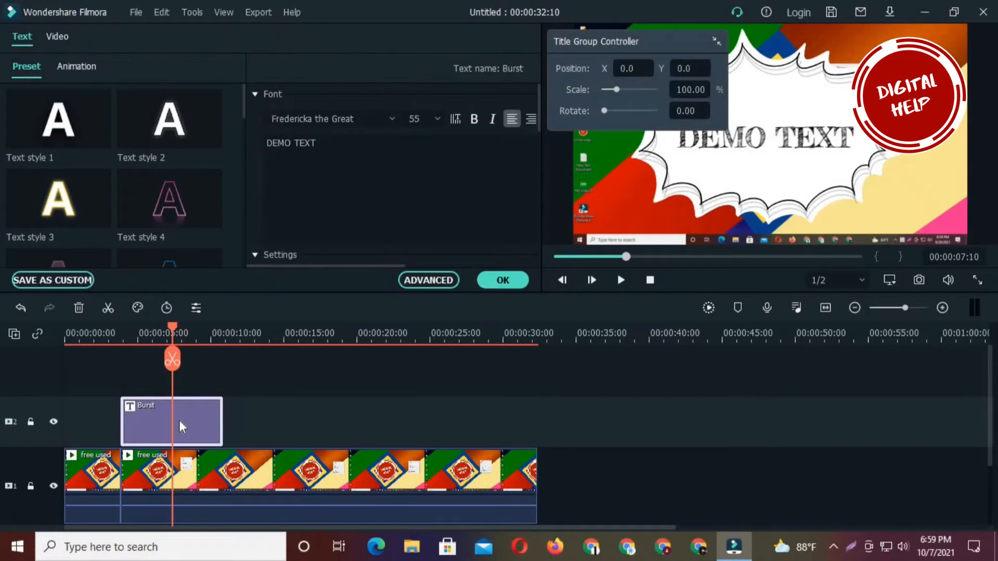
click(320, 150)
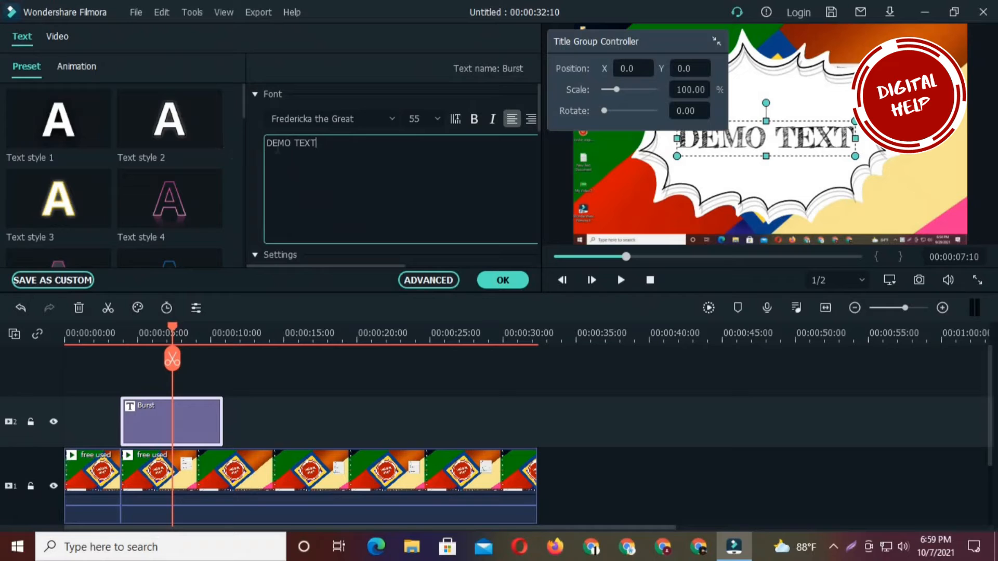
drag(318, 144, 266, 144)
text(D)
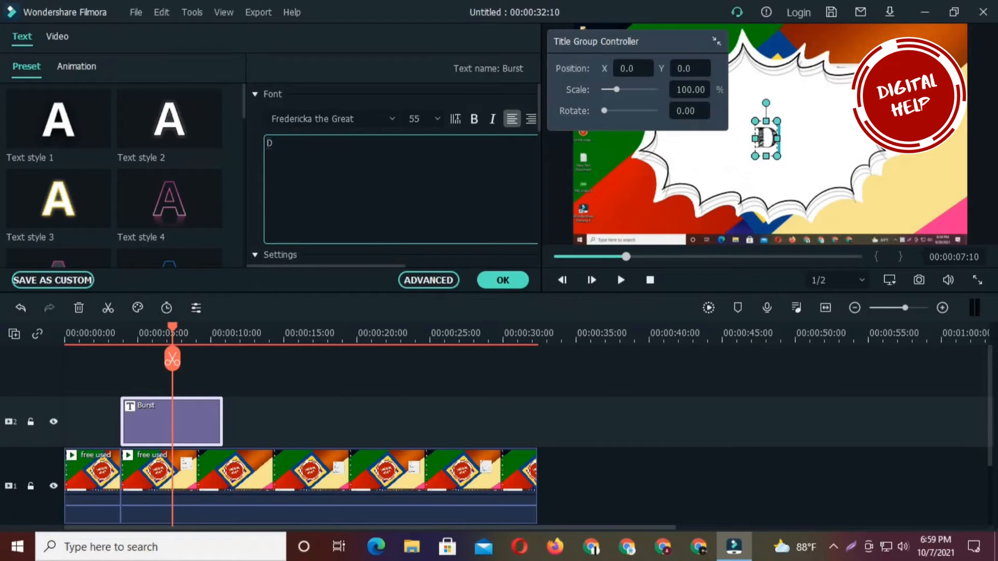
text(igital)
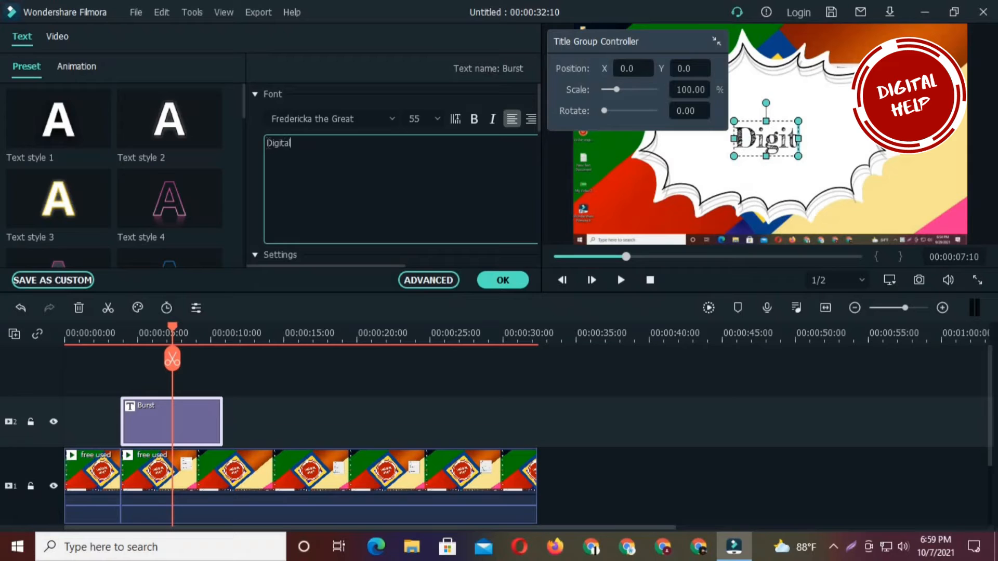
text( Hel)
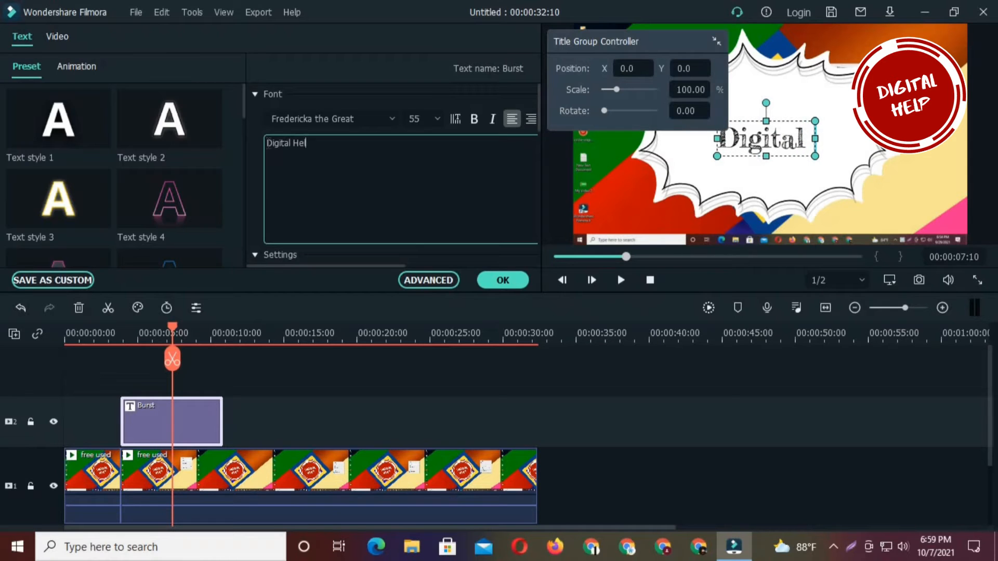
text(p)
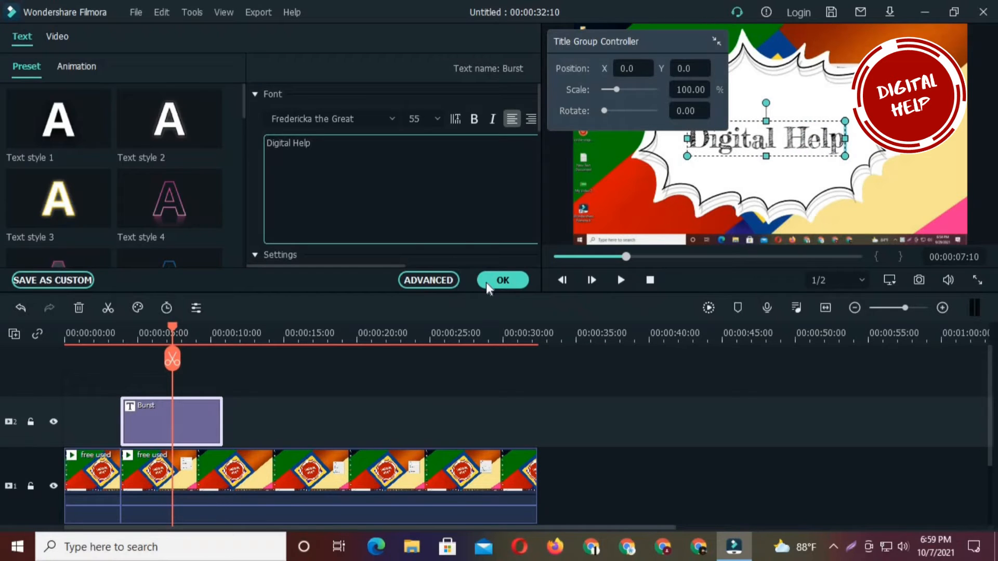
click(503, 279)
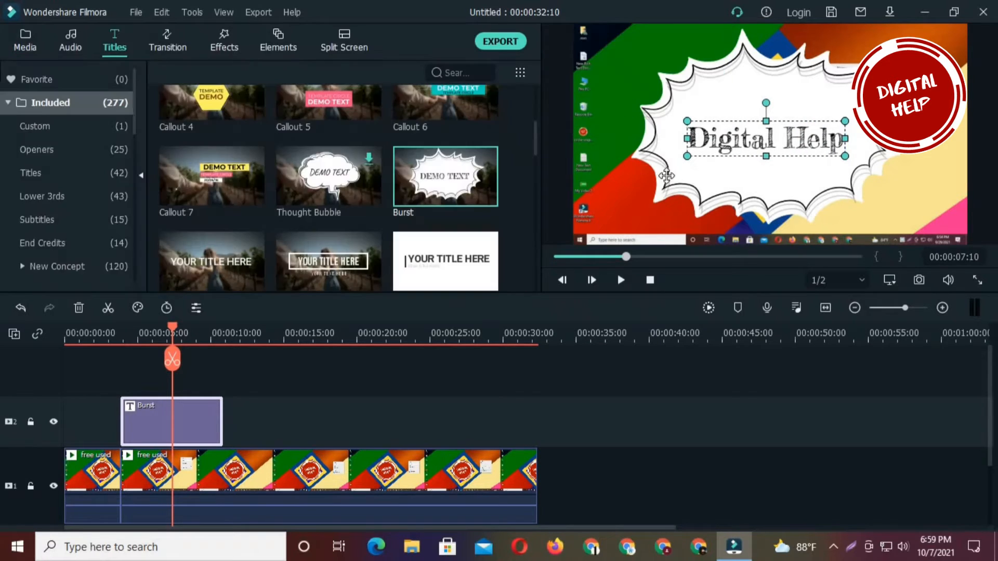
- Apply the Dissolve transition to the end of the Burst title clip
drag(172, 364, 219, 368)
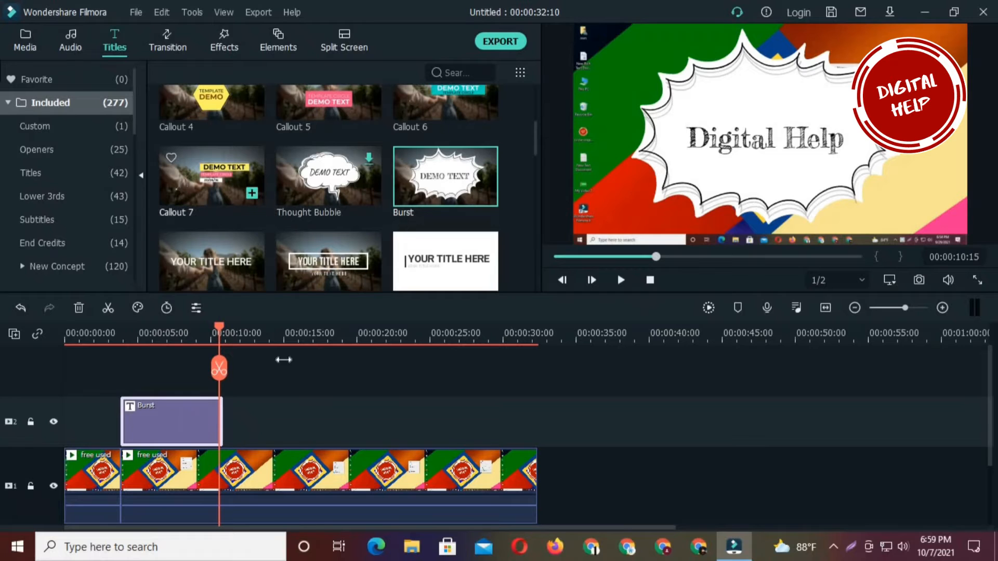
drag(233, 366, 239, 367)
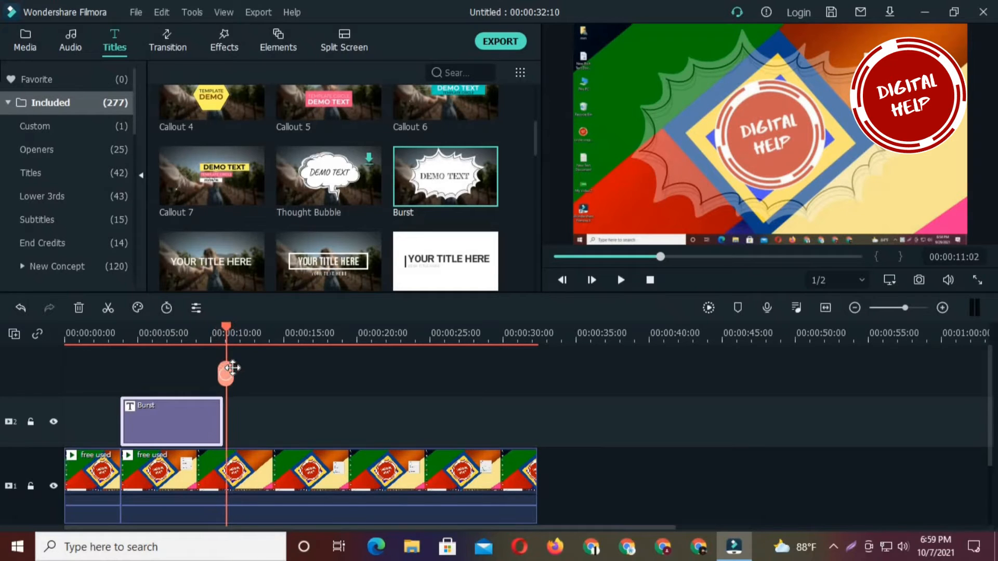
click(168, 44)
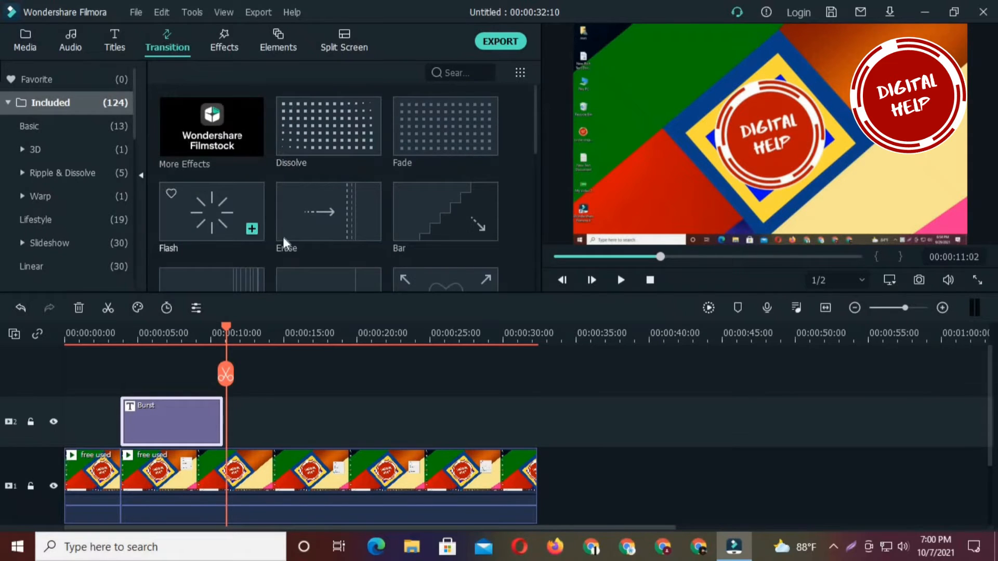
scroll(299, 214, down, 5)
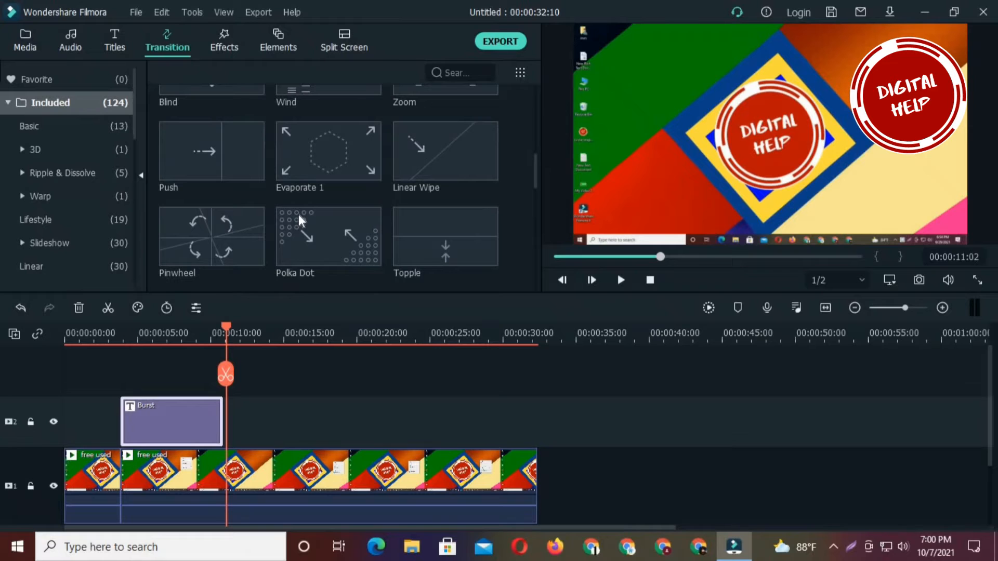
scroll(299, 214, up, 5)
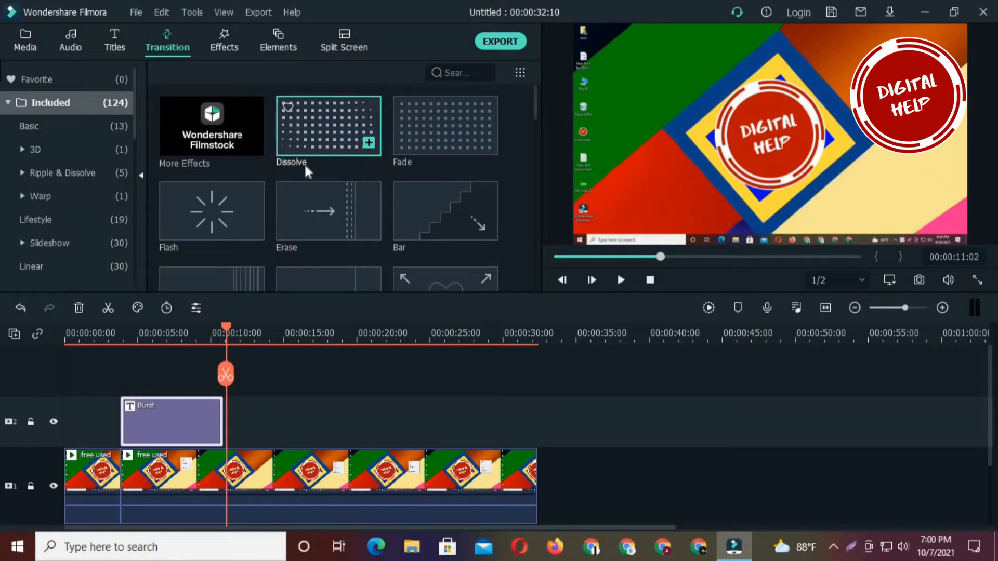
drag(305, 163, 239, 415)
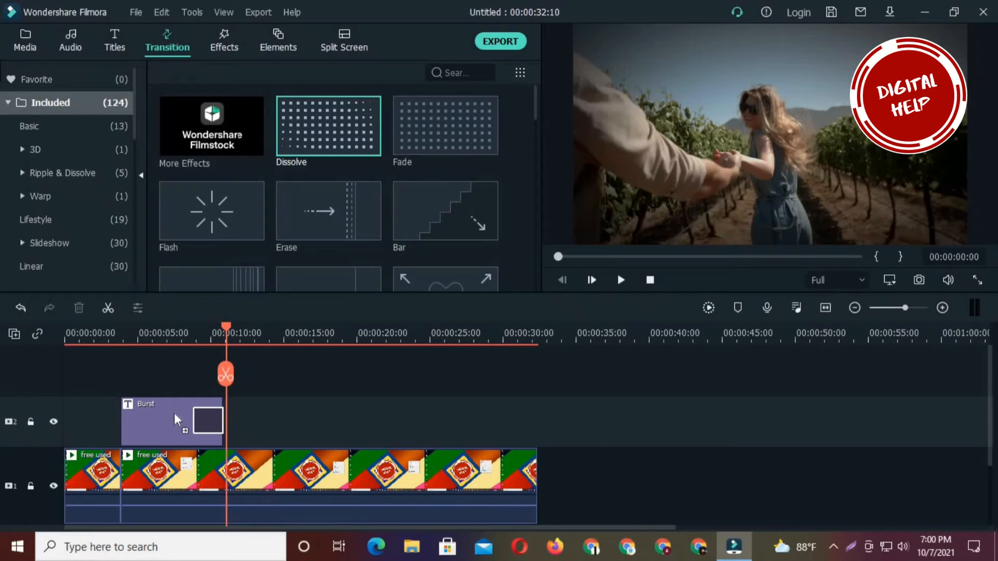
drag(174, 413, 174, 413)
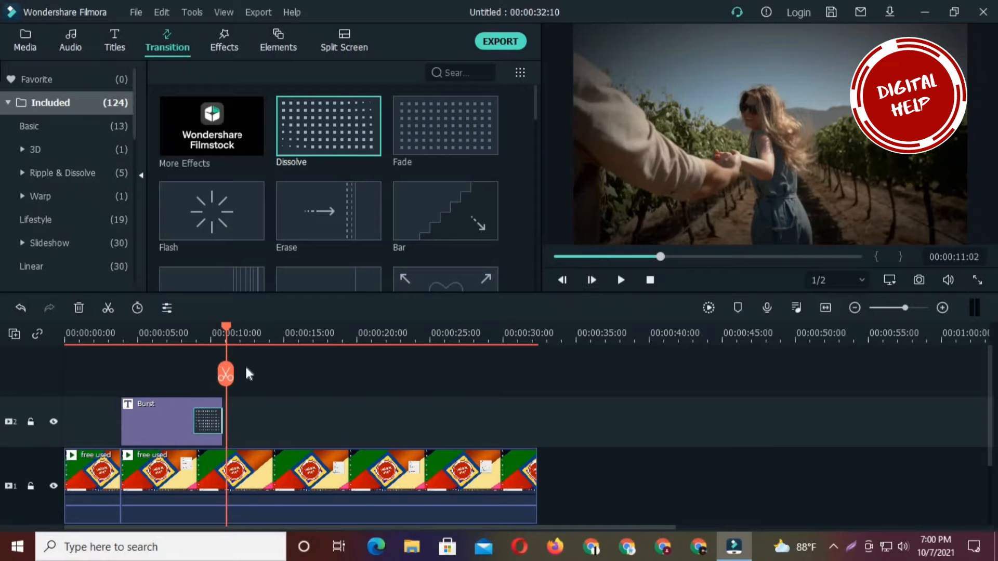
- Play back the end of the Burst title to preview its Dissolve transition
drag(226, 375, 187, 386)
click(621, 280)
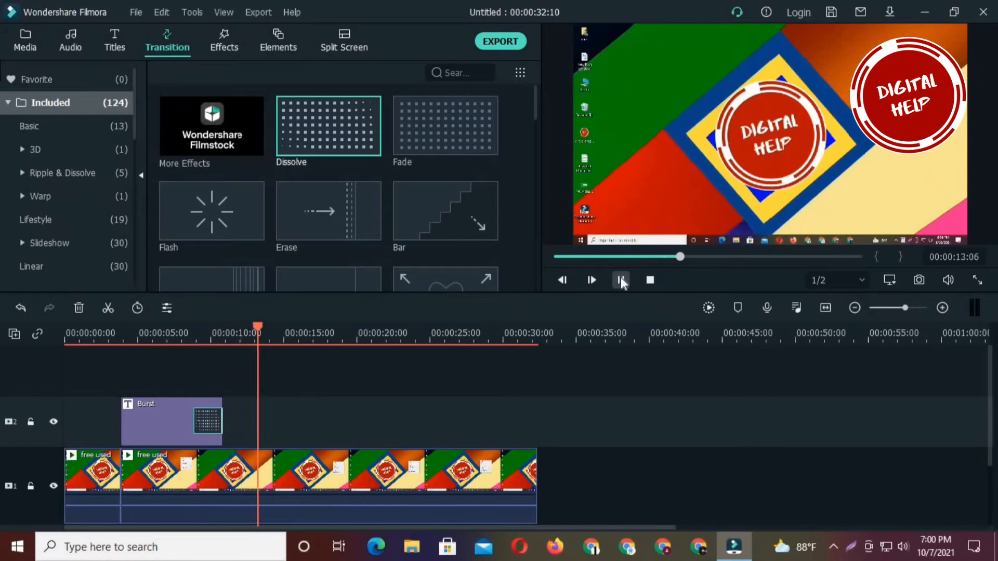
click(620, 280)
- Look through the remaining transition presets, including the Linear ones
scroll(339, 232, down, 10)
scroll(339, 232, down, 15)
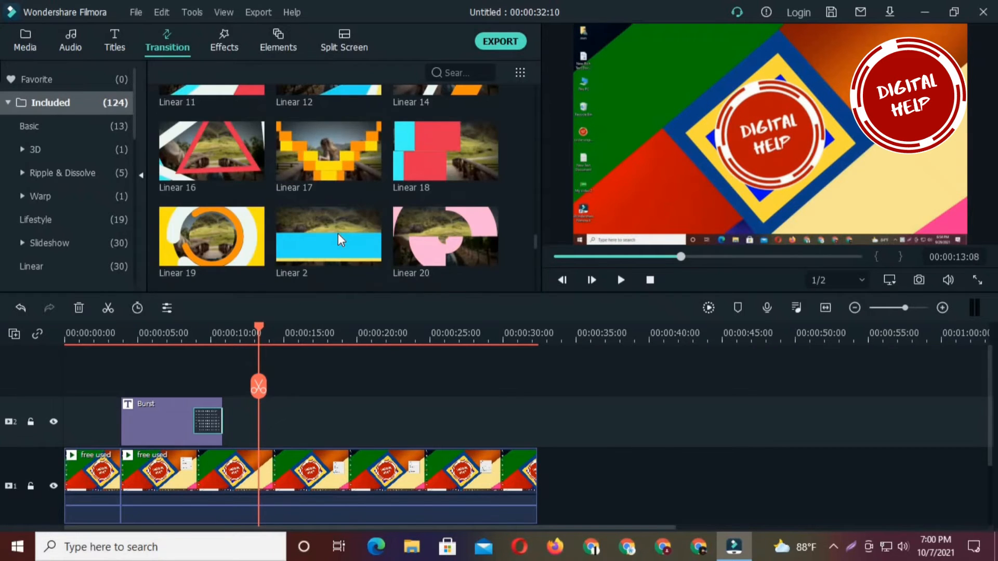
scroll(338, 238, down, 8)
scroll(338, 233, up, 20)
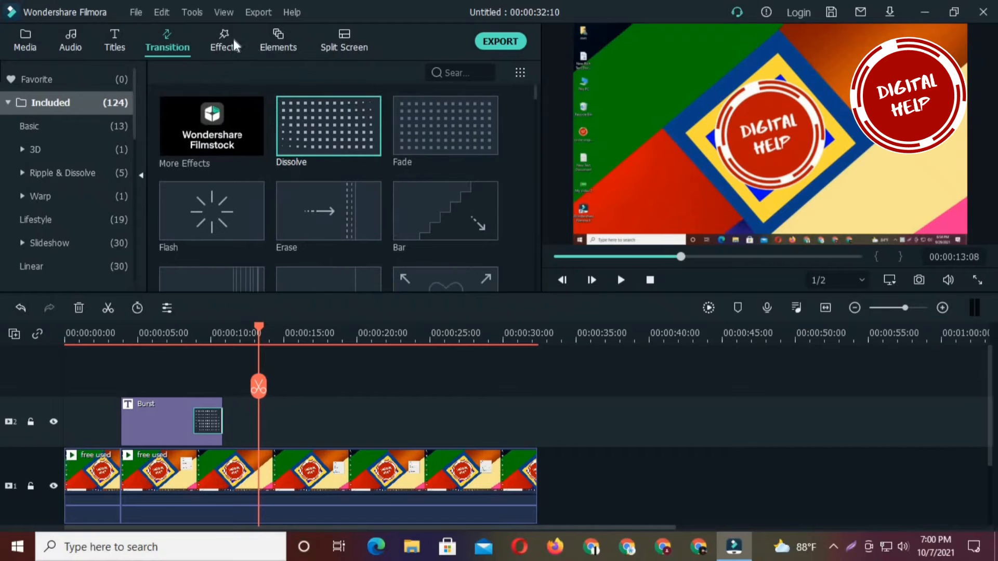
- Browse the included effects and preview the Rings effect
click(231, 46)
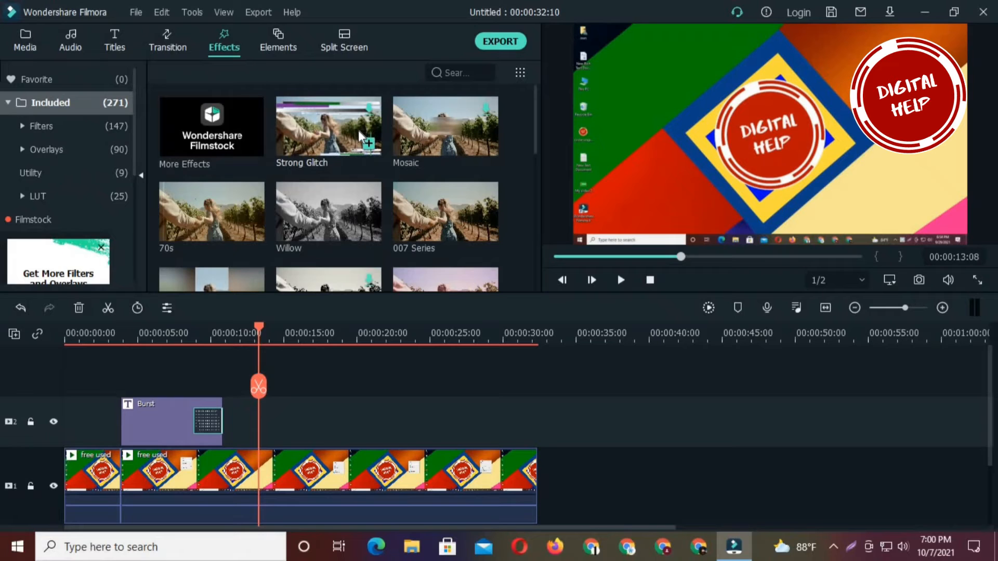
scroll(358, 130, down, 10)
scroll(361, 186, down, 8)
scroll(360, 187, up, 1)
scroll(360, 187, down, 2)
scroll(359, 186, up, 2)
mouse_move(335, 161)
click(357, 138)
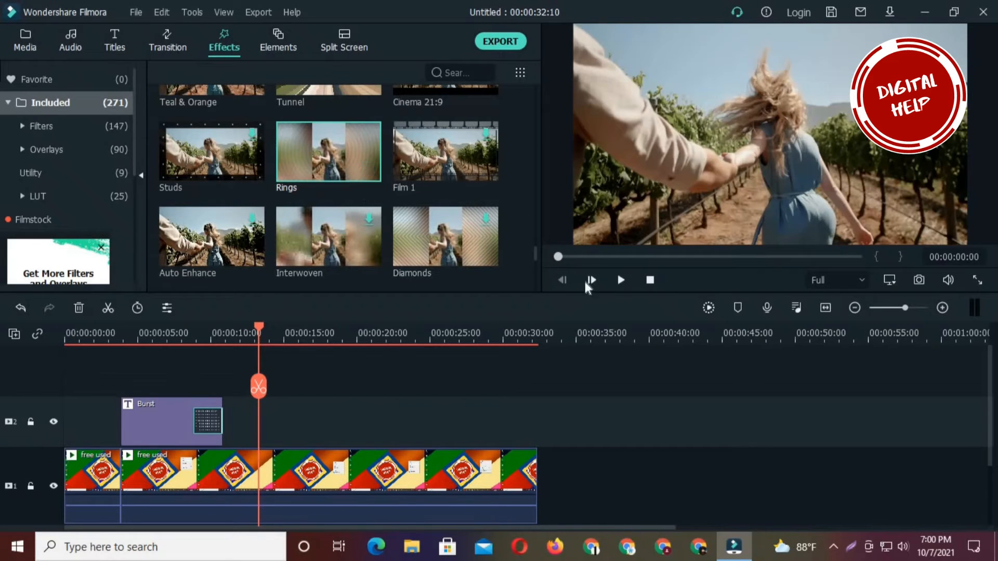
- Play back the timeline from the transition at the end of the Burst title for a few seconds
click(203, 409)
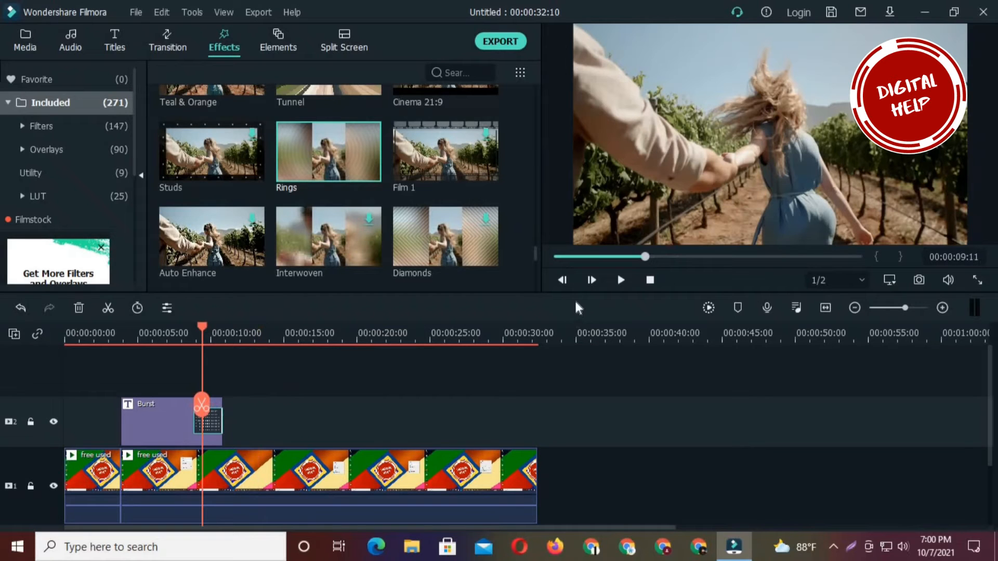
click(619, 281)
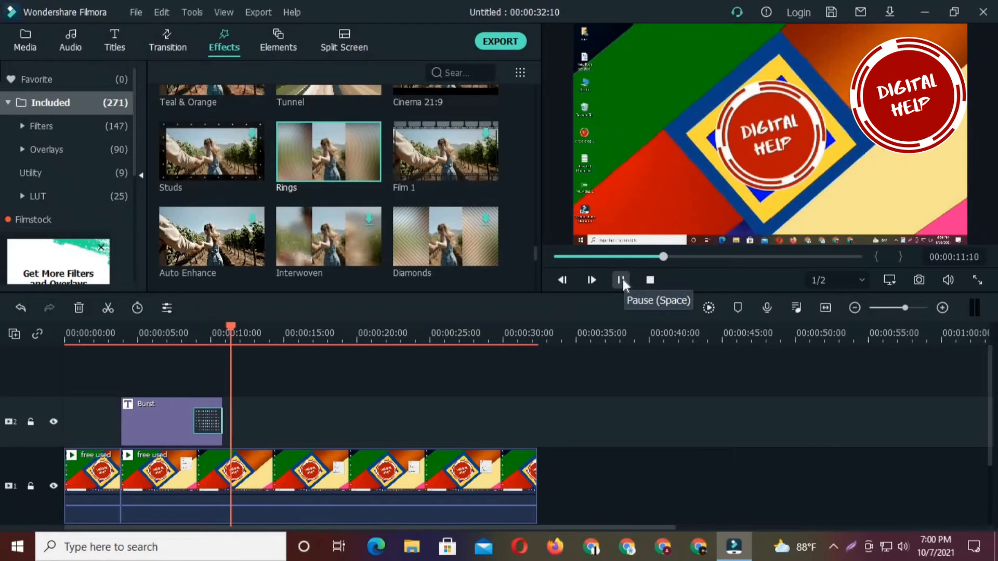
click(624, 283)
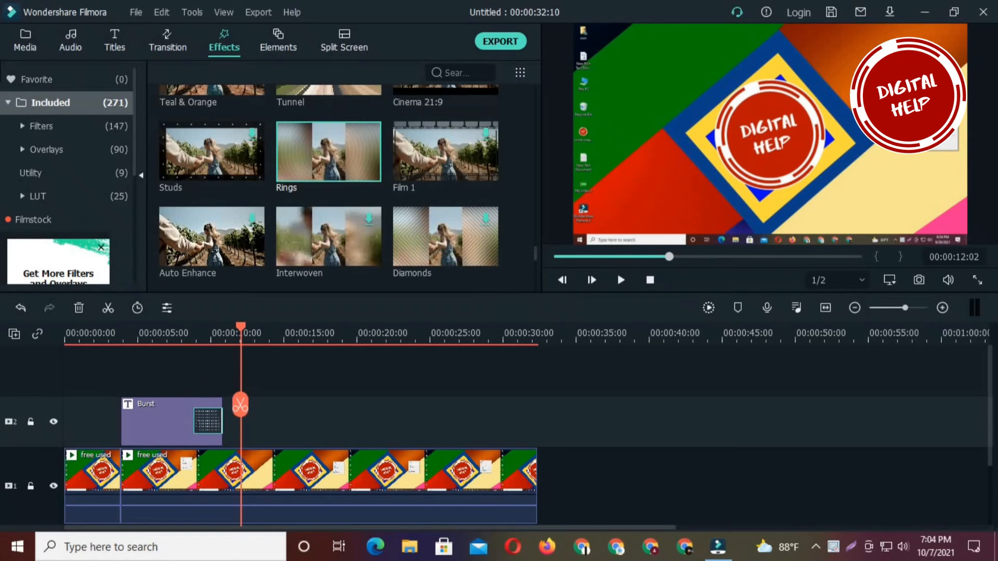
- Download the Boom! element from the included elements
click(281, 40)
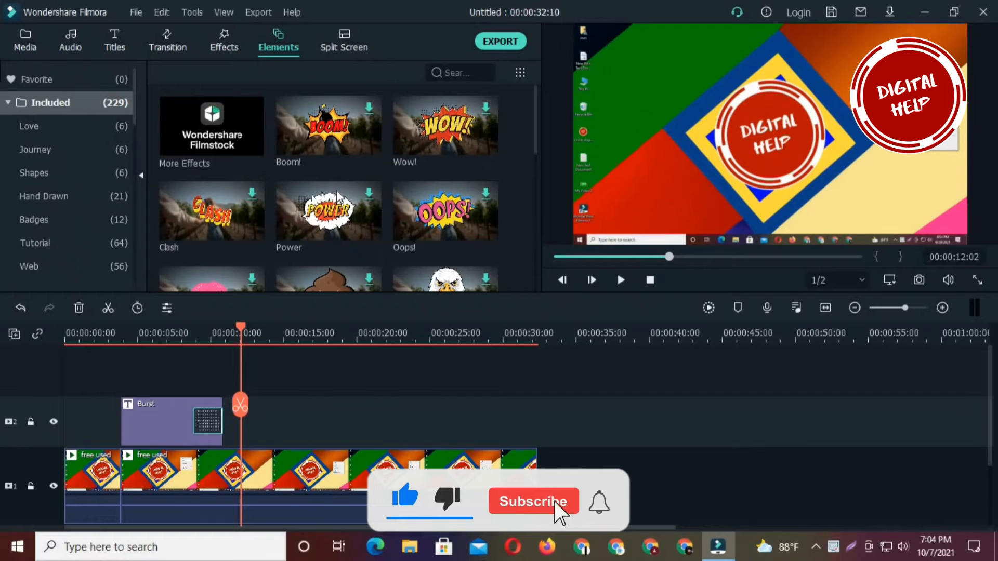
click(324, 136)
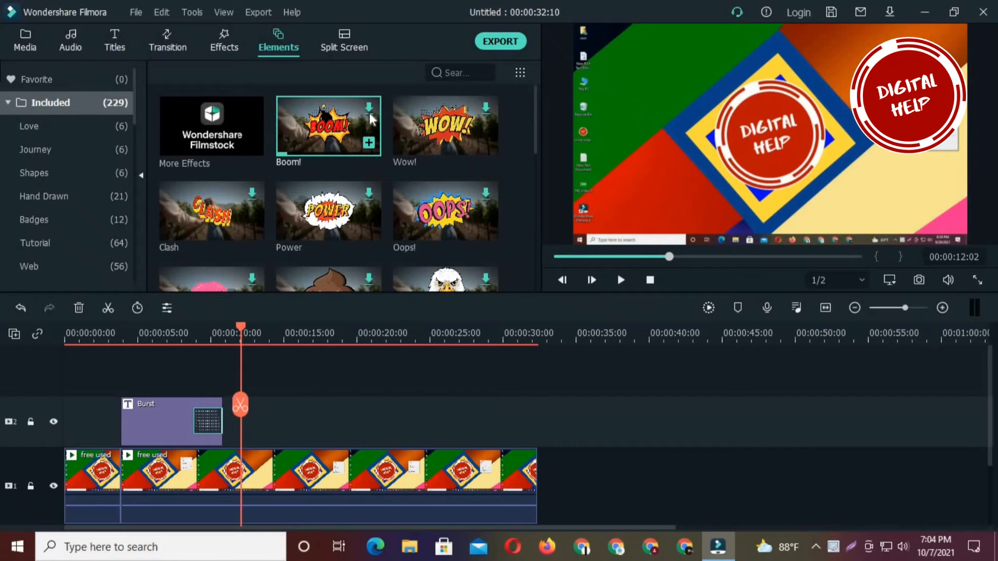
- Look through the included elements, such as the hand-drawn, love, emoji and motion shape ones
scroll(332, 148, down, 5)
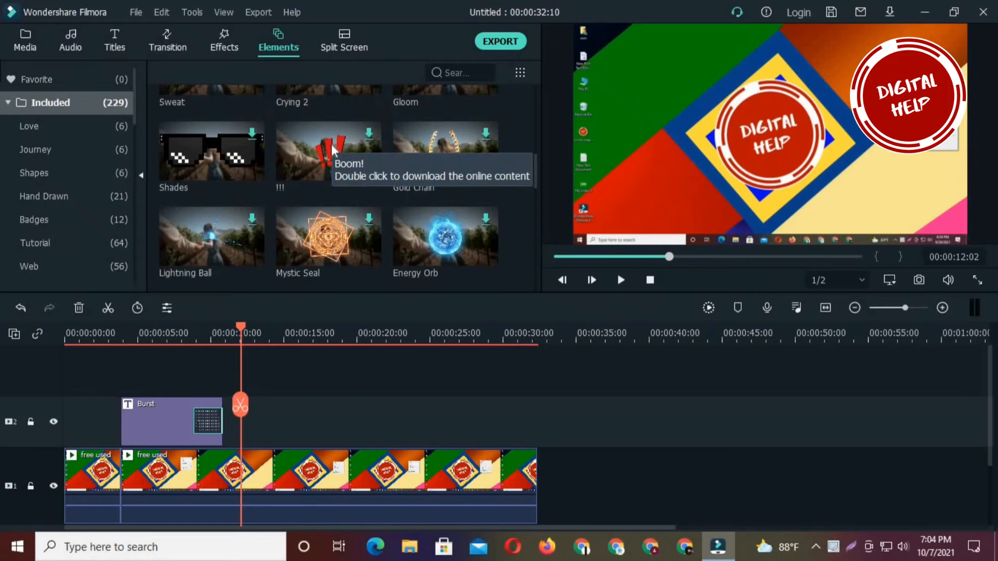
scroll(333, 148, up, 3)
scroll(332, 144, down, 5)
scroll(385, 234, down, 3)
scroll(382, 229, down, 10)
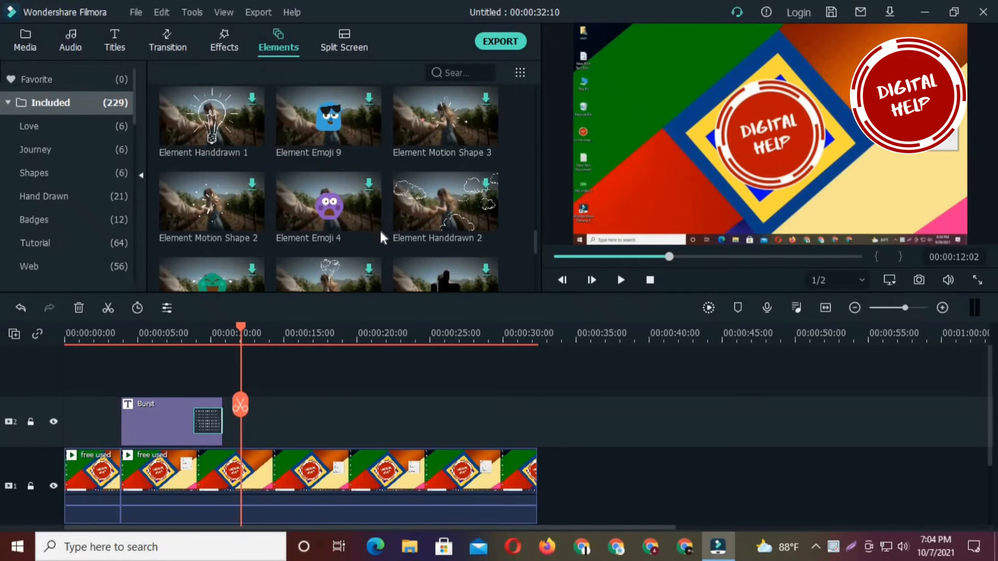
scroll(380, 228, up, 6)
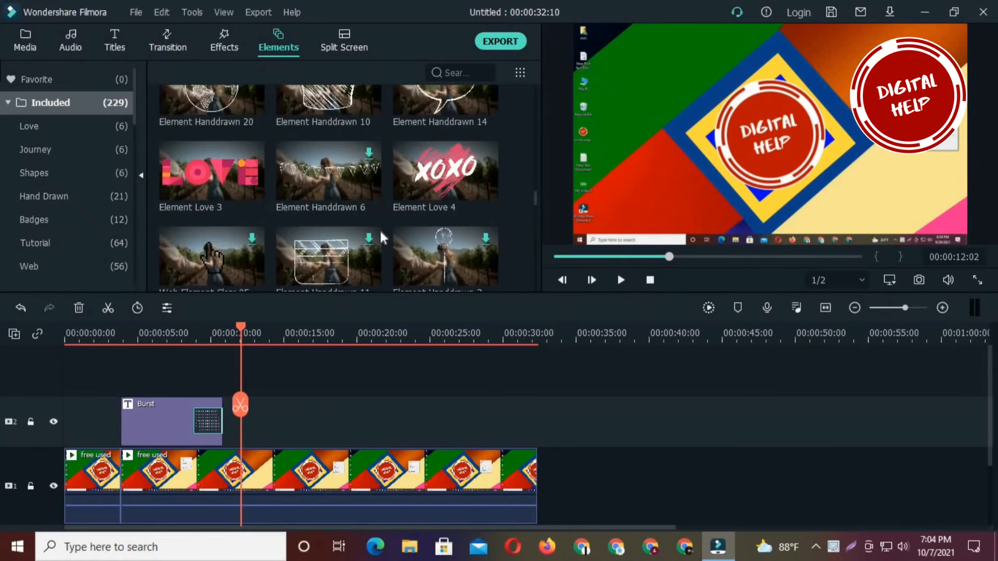
scroll(342, 223, up, 5)
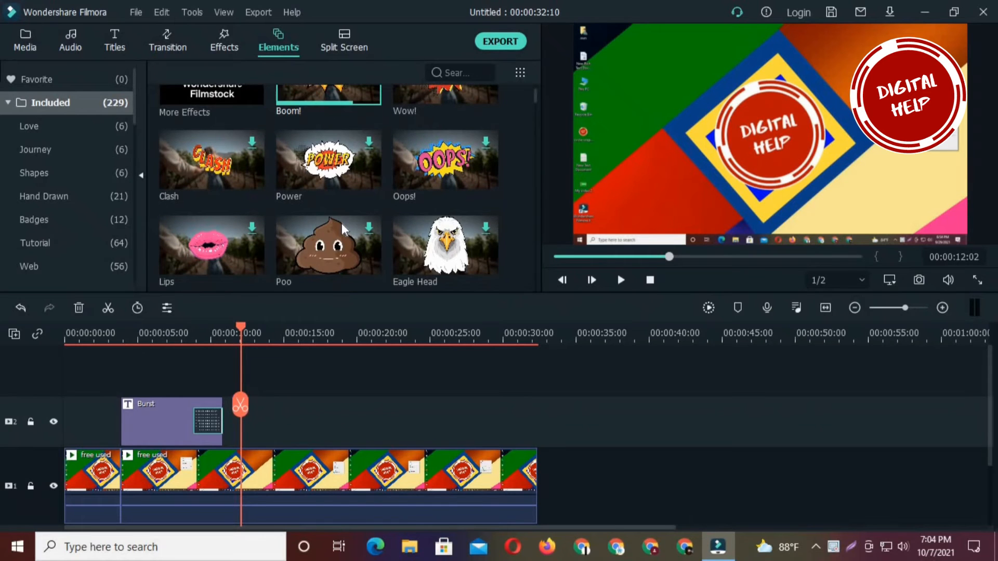
scroll(332, 220, down, 3)
scroll(329, 222, down, 3)
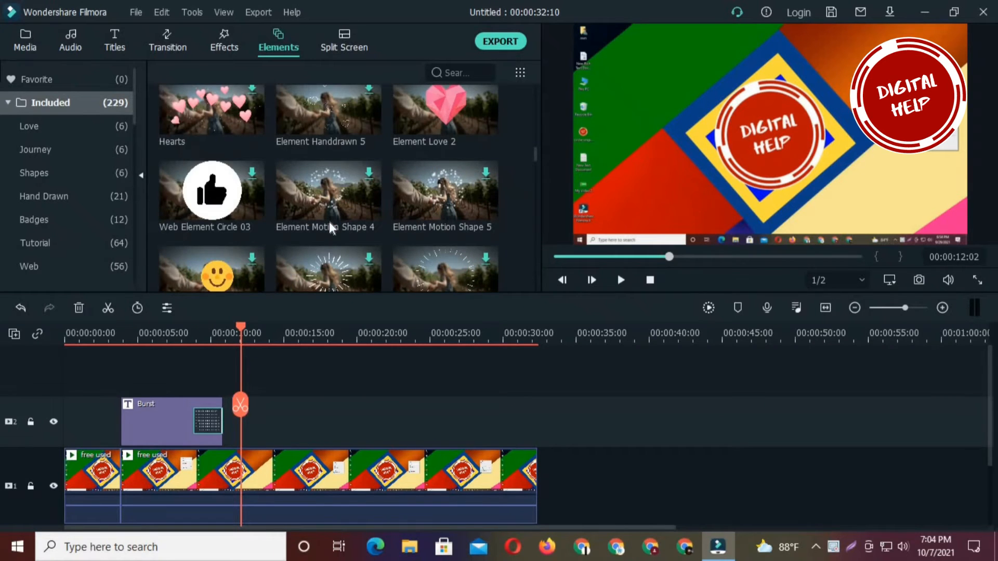
scroll(329, 223, up, 8)
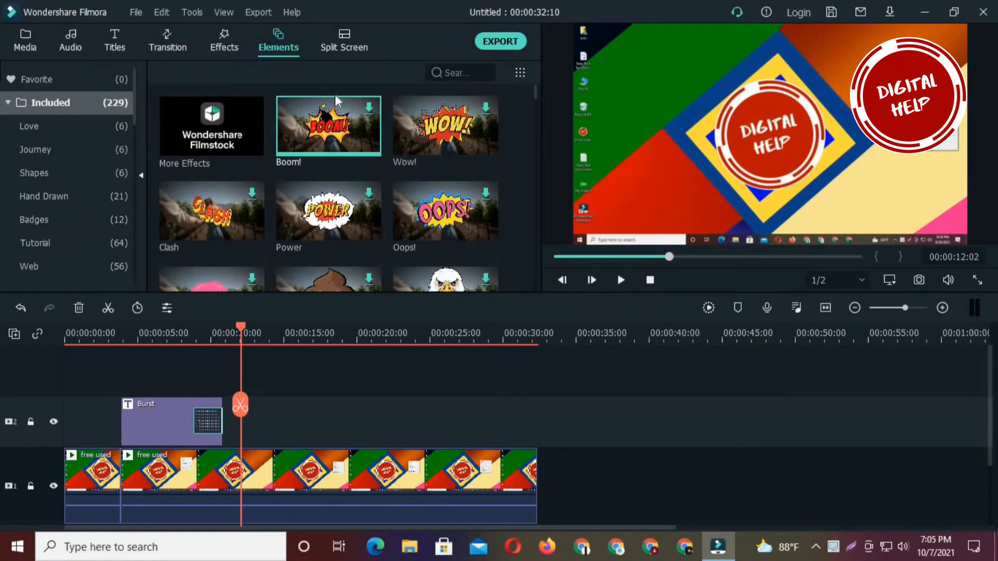
- Add the Boom! element to the second video track after the Burst title and play it back
drag(330, 114, 261, 410)
click(621, 281)
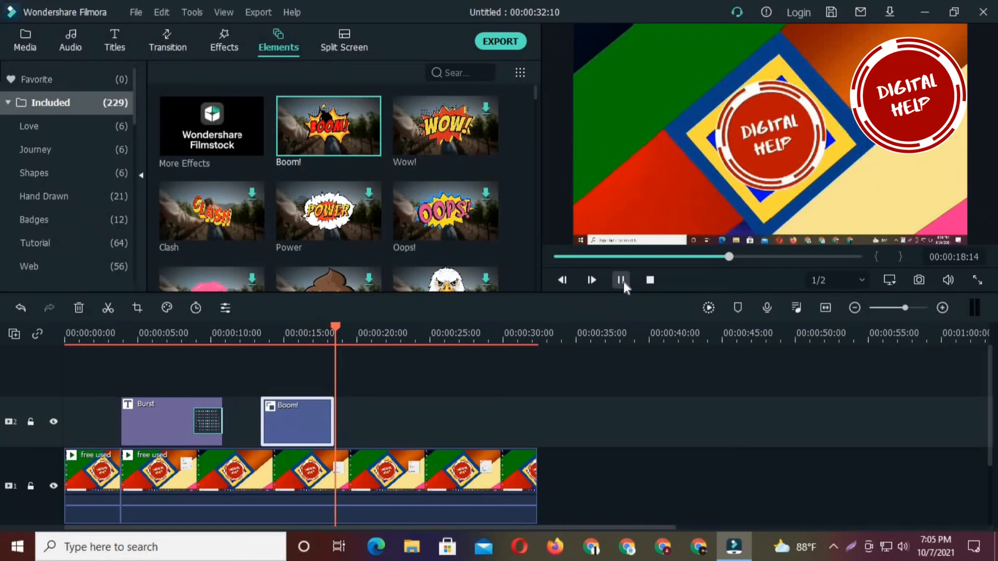
click(622, 283)
- Look through the included split screen layouts
click(344, 42)
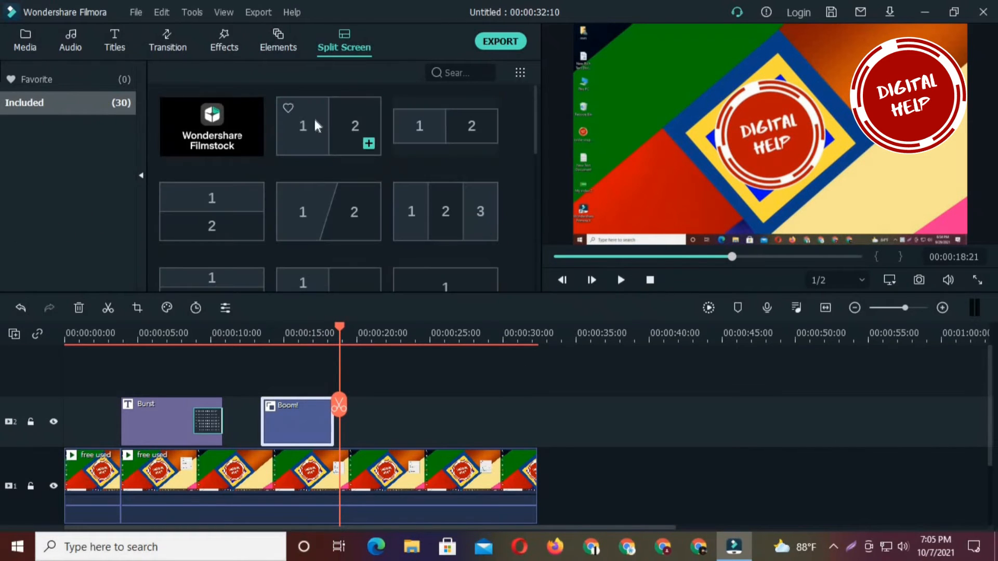
scroll(381, 204, down, 3)
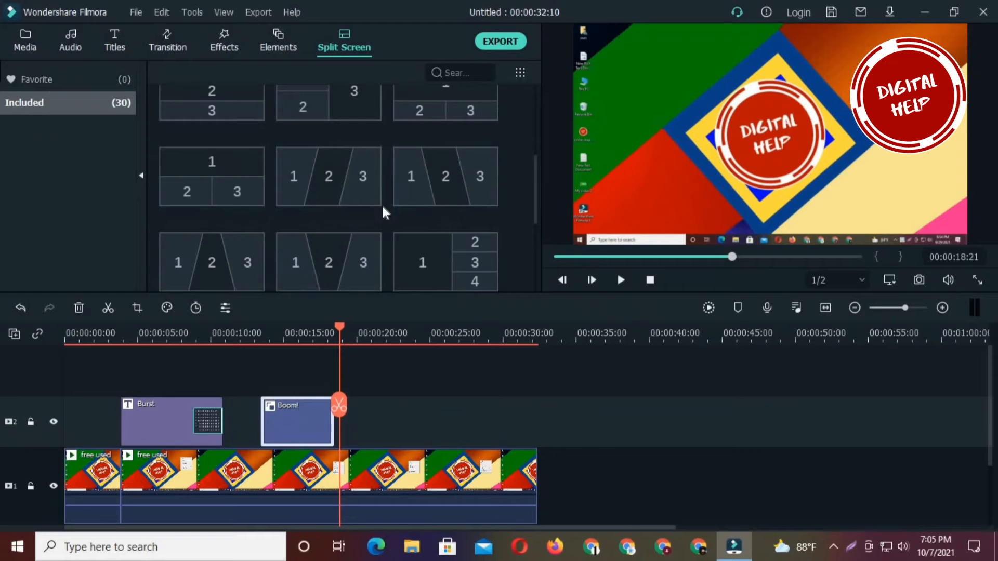
scroll(380, 204, down, 3)
scroll(379, 208, up, 6)
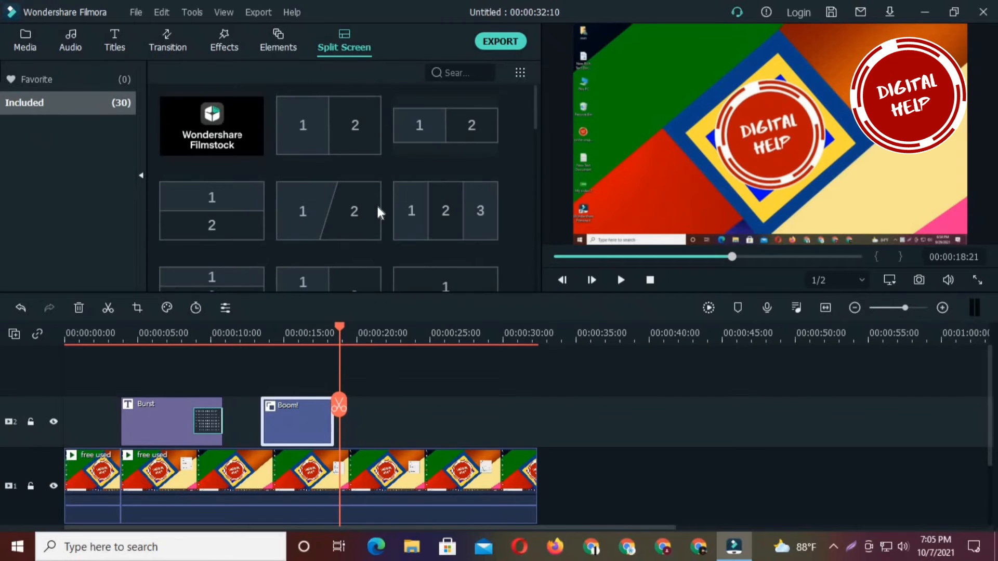
- Import the Like And Subscribe Green Screen clip and My Video 2 from the Desktop into the project media
click(24, 40)
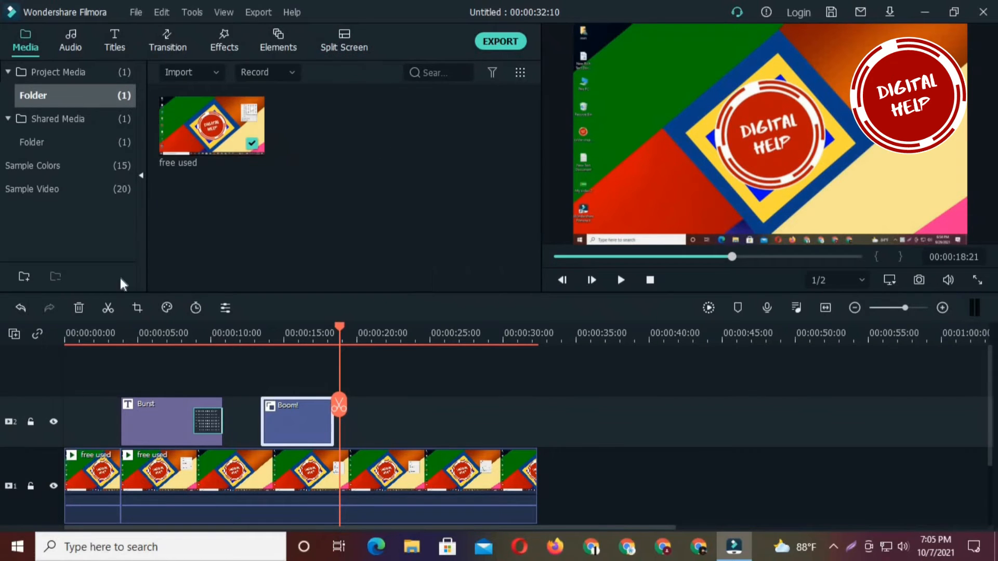
right_click(324, 157)
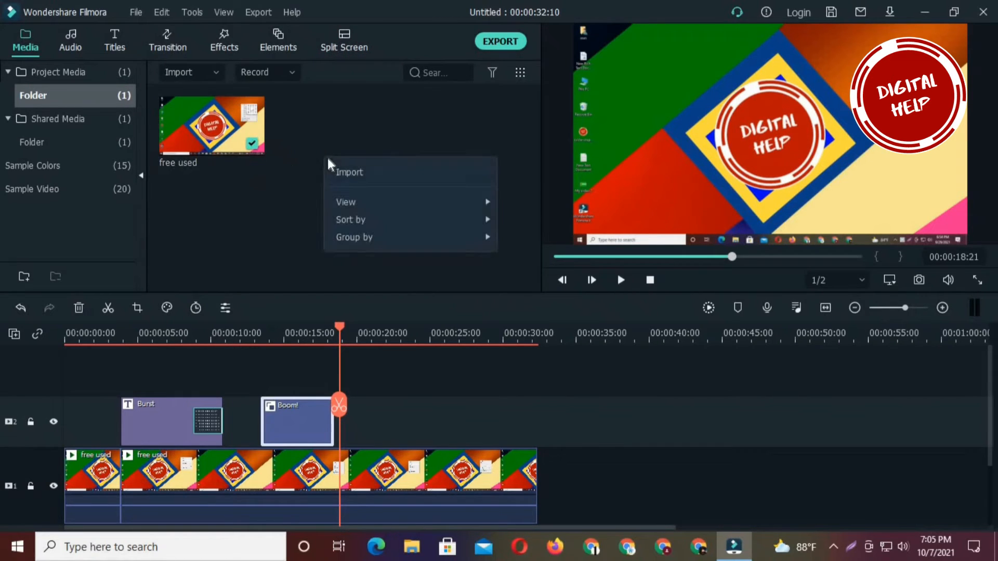
click(358, 171)
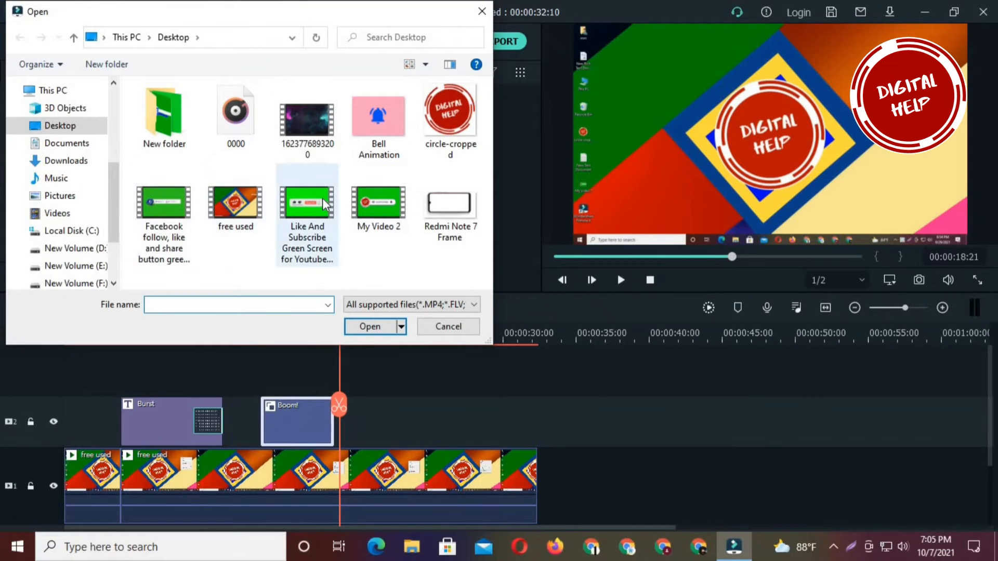
click(306, 219)
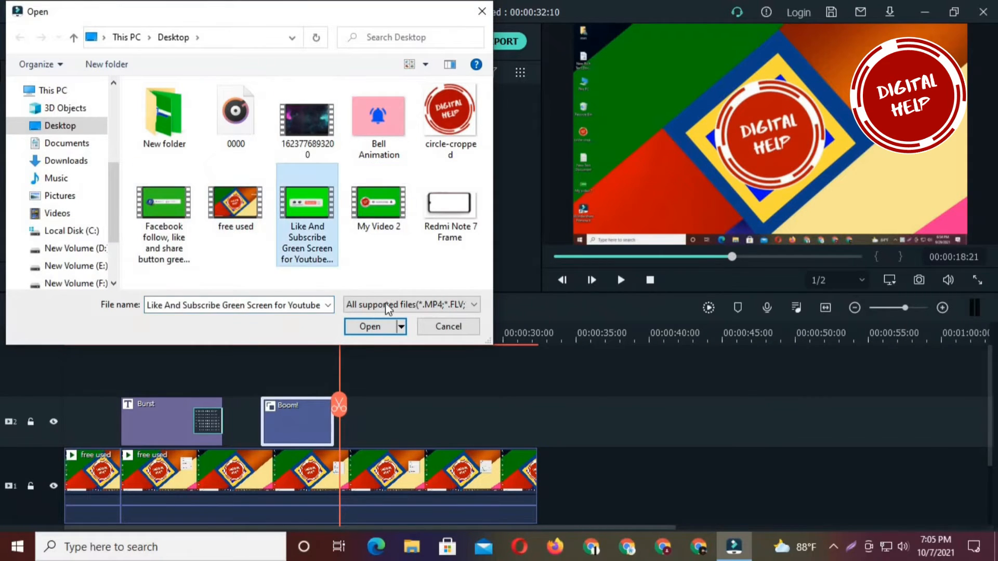
ctrl+click(376, 229)
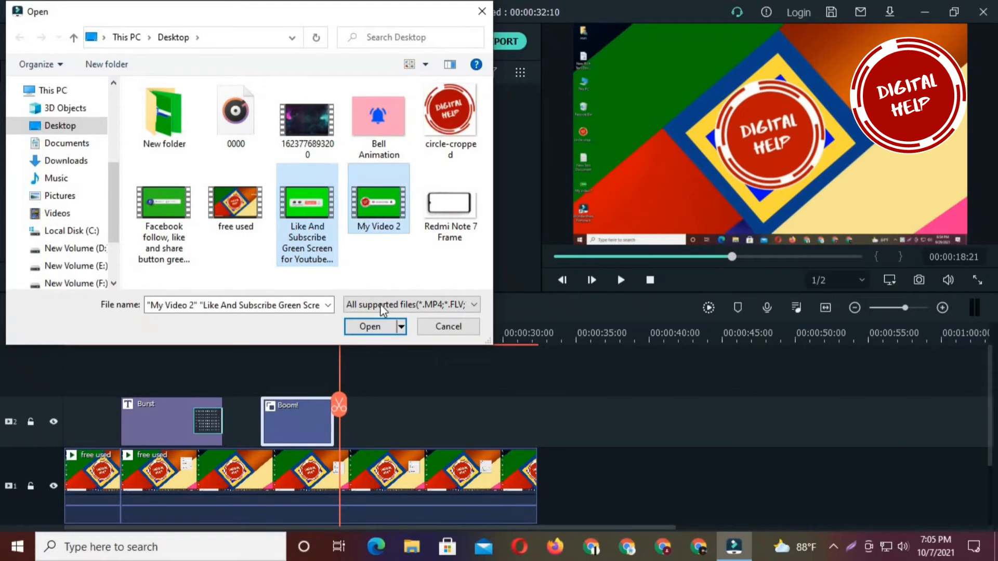
click(370, 326)
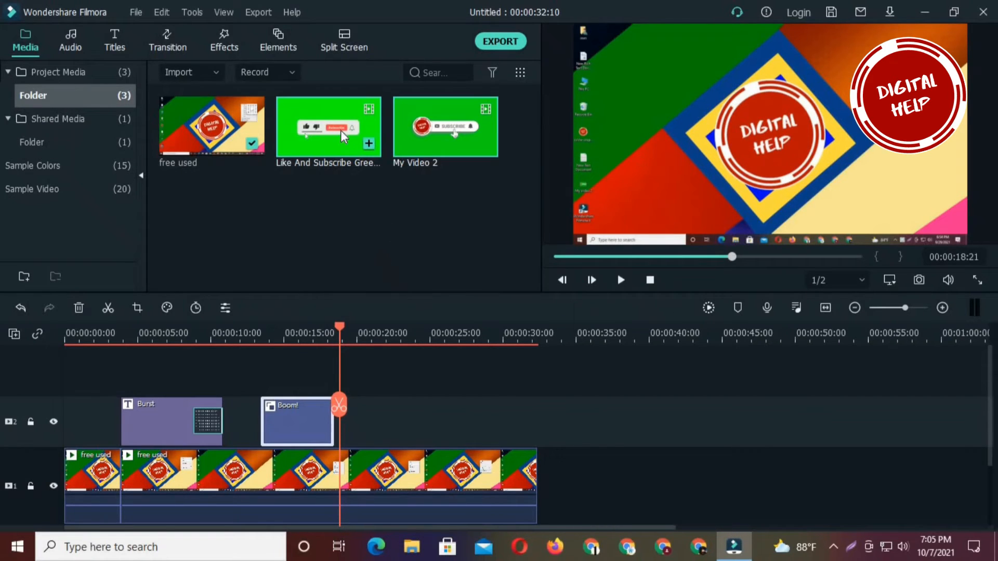
- Place the Like And Subscribe green screen clip on a new third video track, starting at about 3 seconds
drag(332, 123, 93, 376)
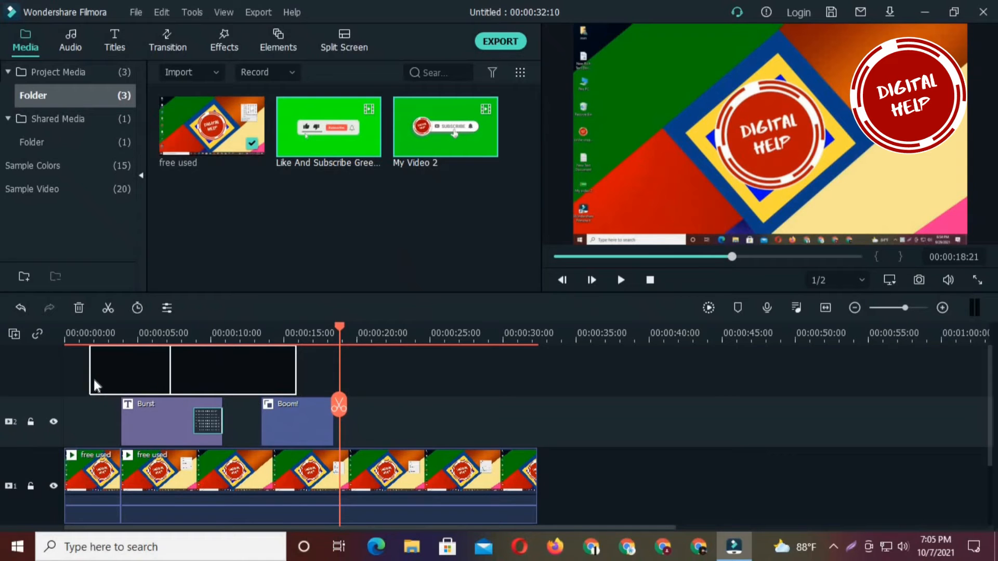
drag(192, 416, 214, 419)
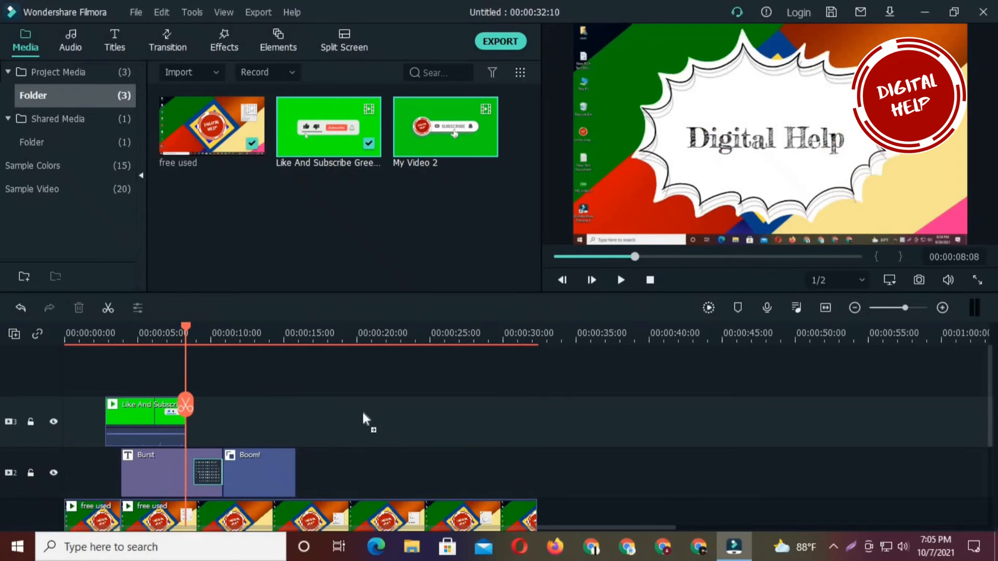
- Place My Video 2 on the third video track at about 18 seconds, deleting the extra Like And Subscribe copy before it
drag(361, 410, 362, 411)
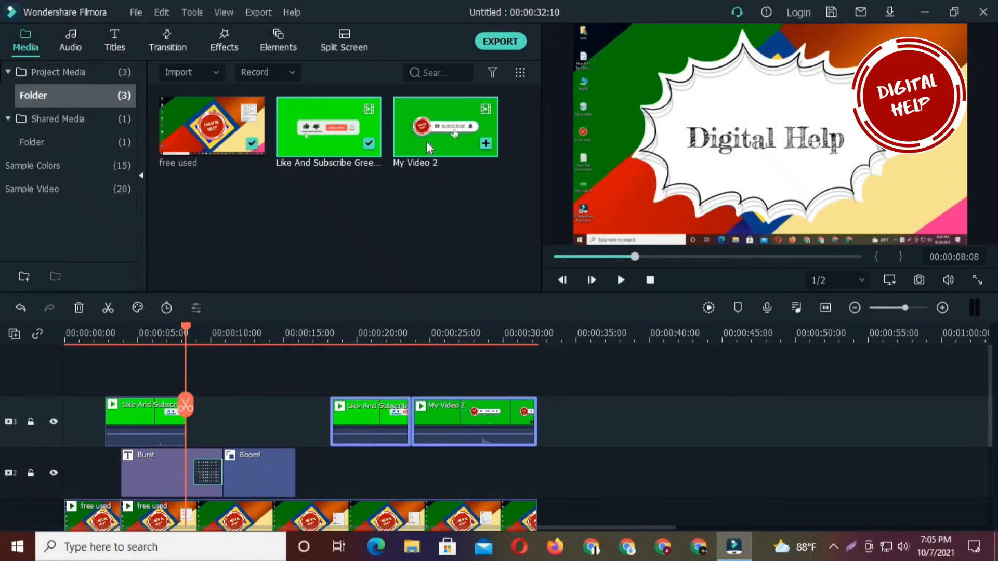
click(361, 417)
key(Delete)
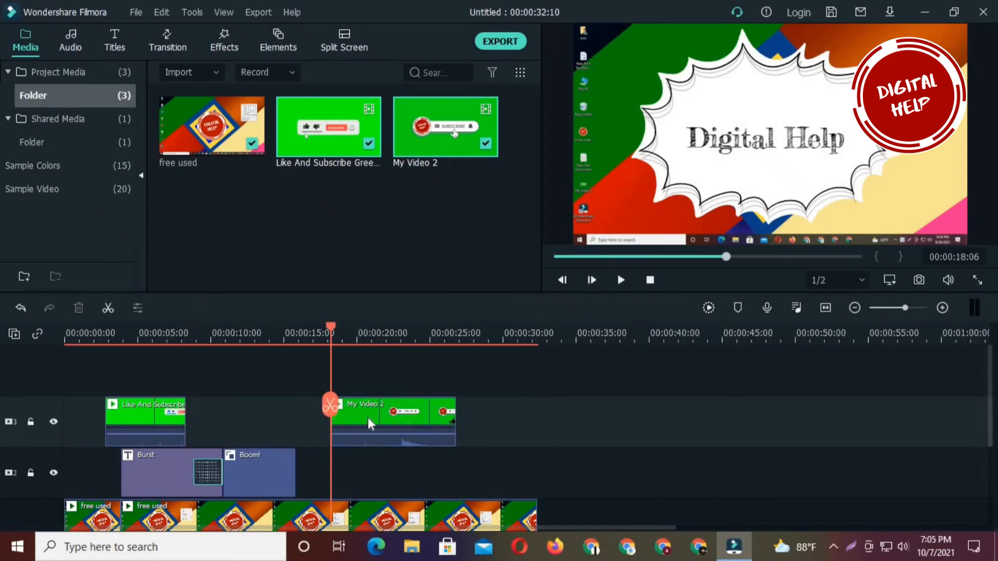
click(367, 188)
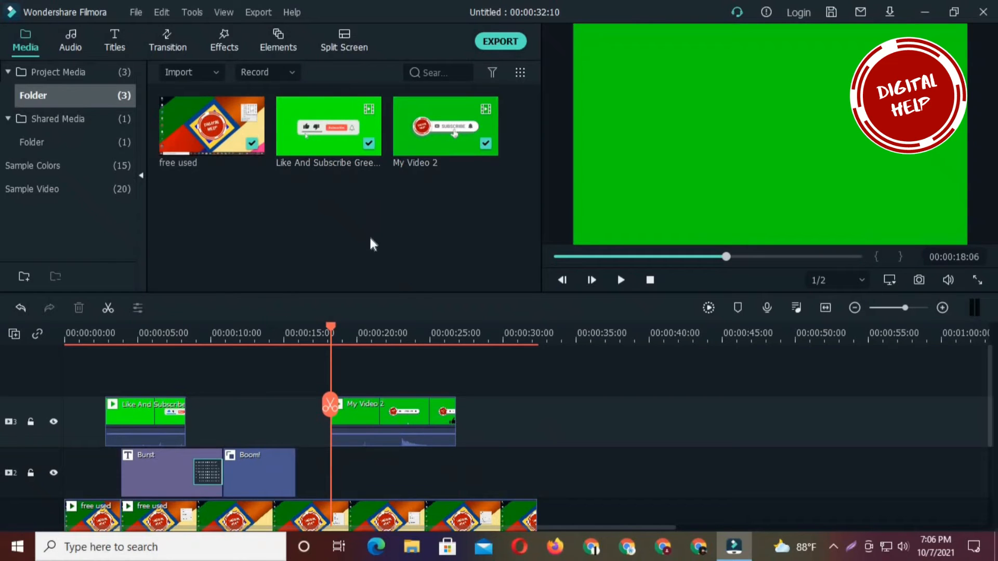
- Move the playhead to 00:00:04:01 and select the Like And Subscribe clip on the third video track
drag(328, 409, 123, 412)
click(148, 423)
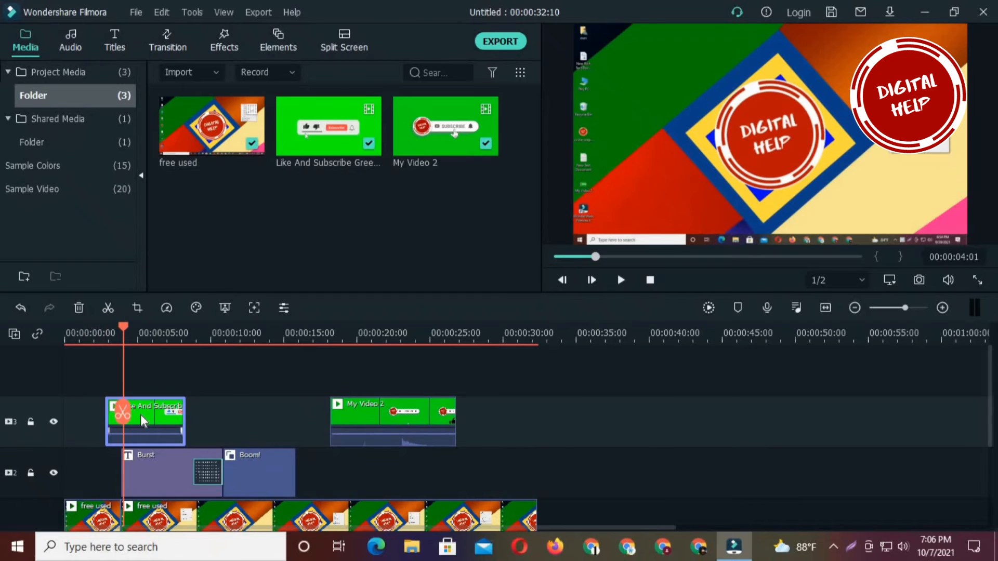
- Try a 1260 x 709 crop on the Like And Subscribe clip with Crop and Zoom, then restore the full 1280 x 720 frame
right_click(141, 416)
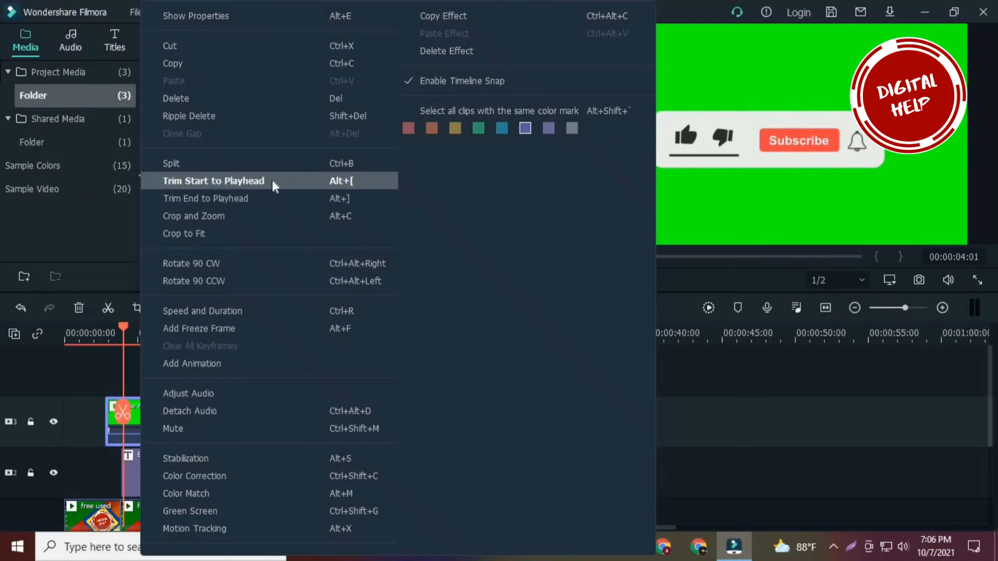
click(248, 216)
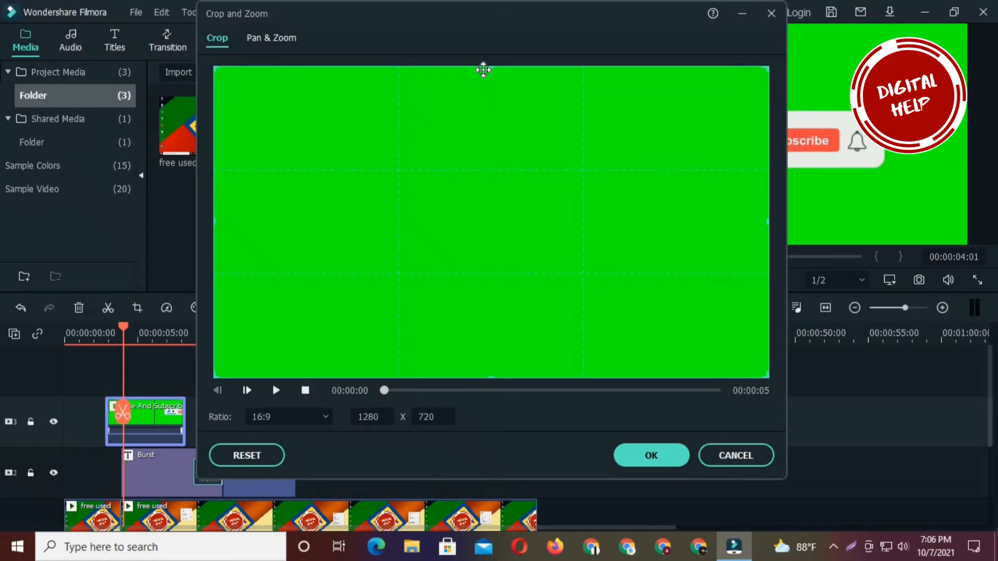
drag(768, 66, 759, 76)
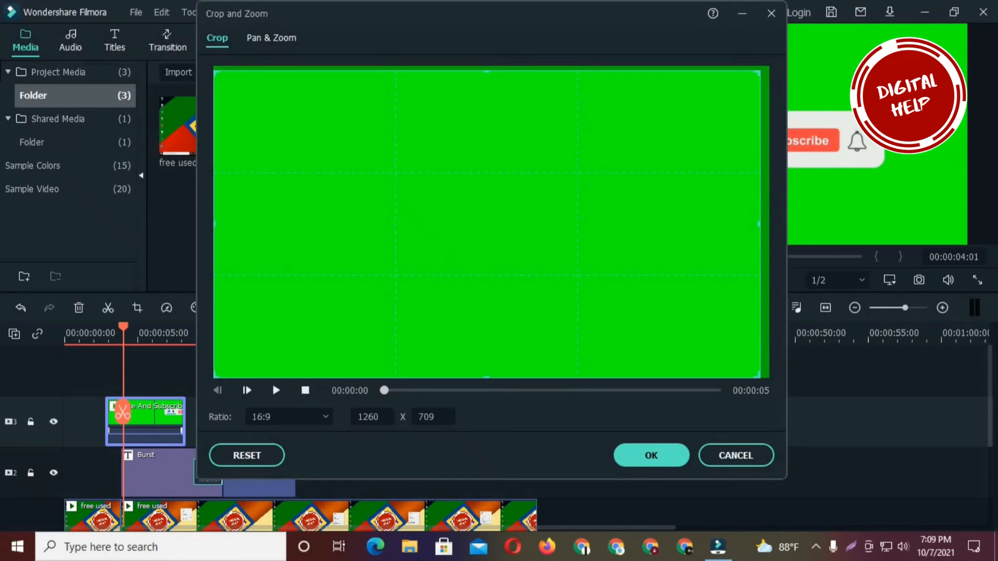
drag(760, 71, 784, 43)
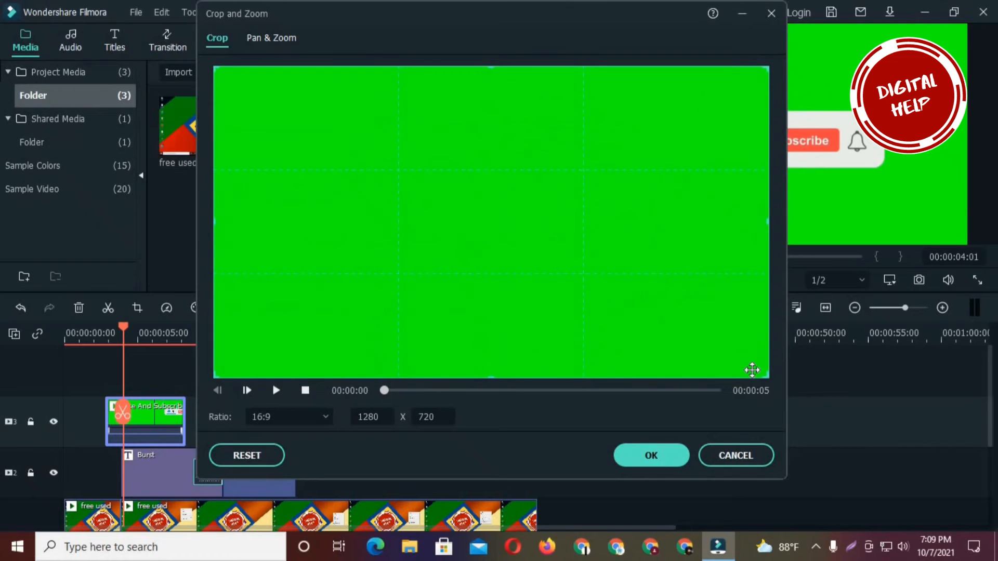
click(663, 460)
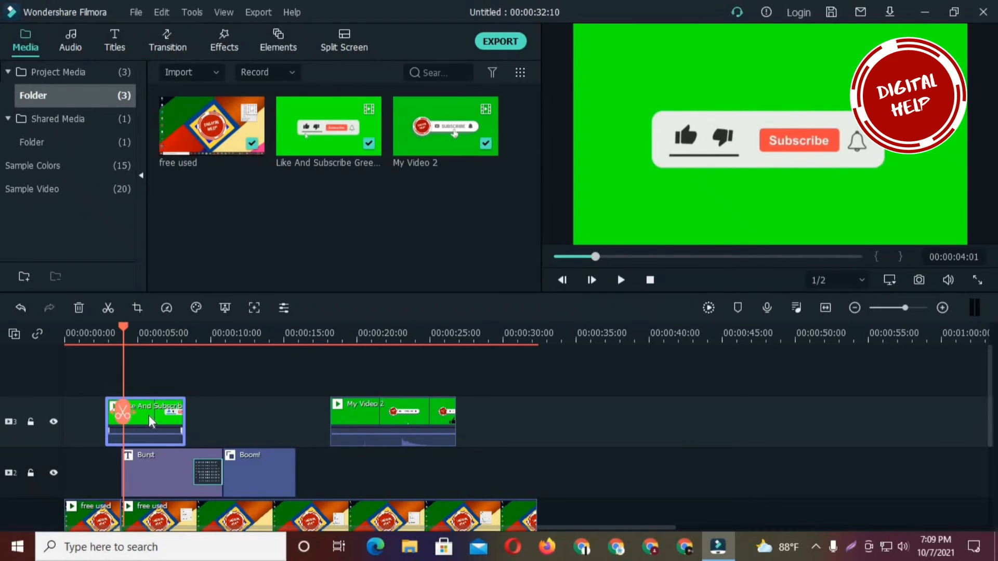
- Key out the Like And Subscribe clip's background with Green Screen, sampling the green from the preview as the key color
right_click(148, 416)
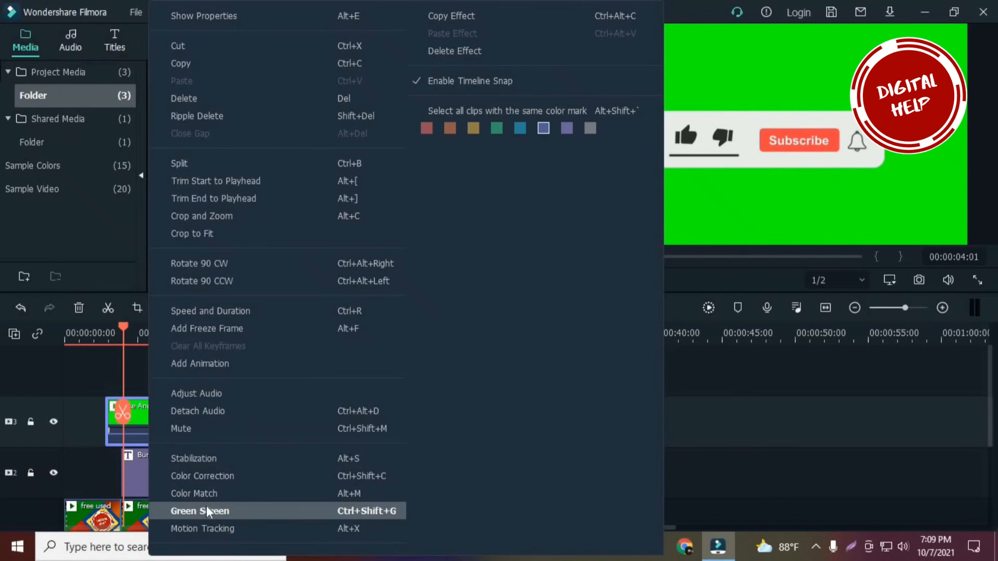
click(200, 511)
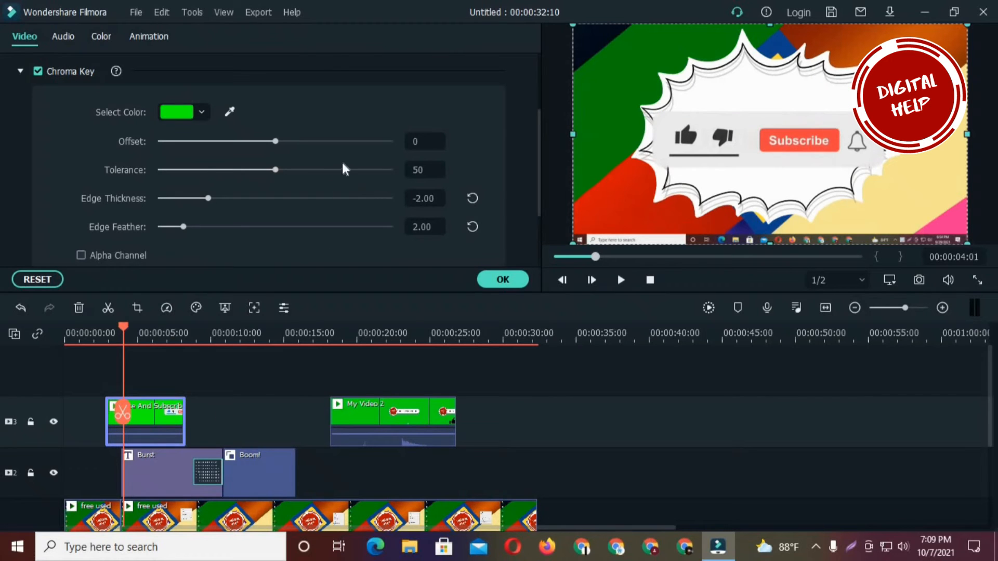
click(232, 113)
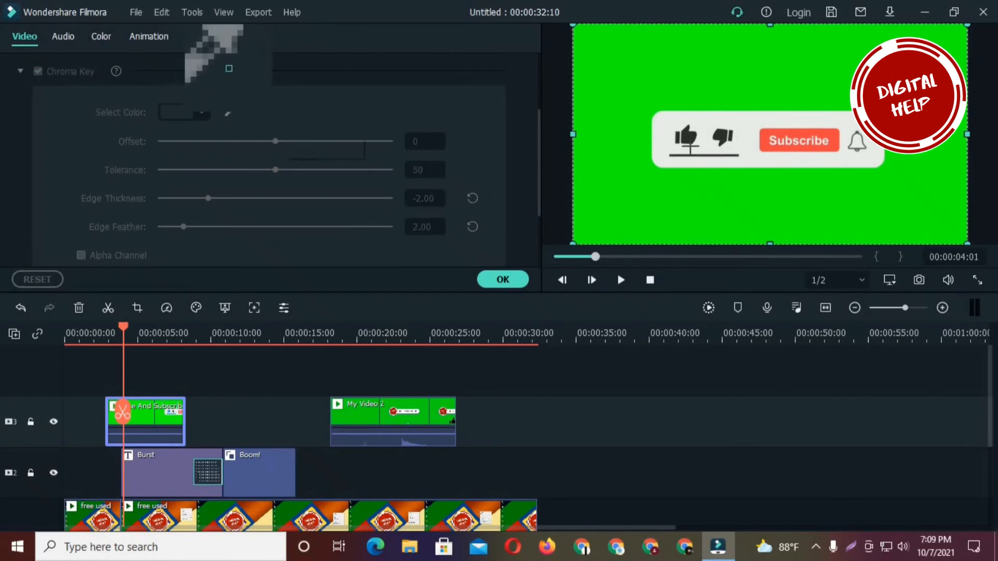
click(681, 69)
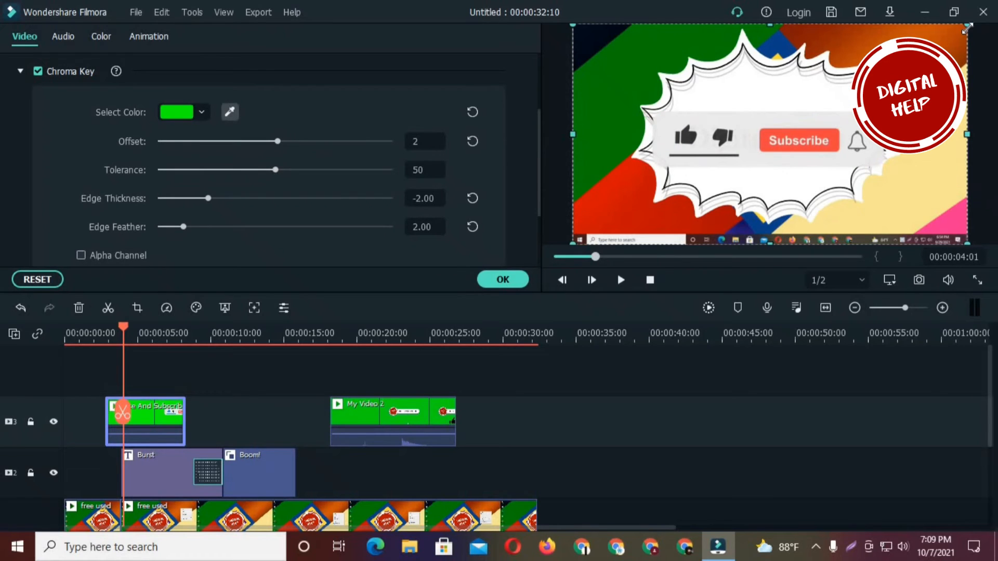
- Scale down the Like And Subscribe overlay, place it just below the Digital Help title text, and apply the clip settings
drag(967, 24, 858, 84)
drag(801, 171, 808, 180)
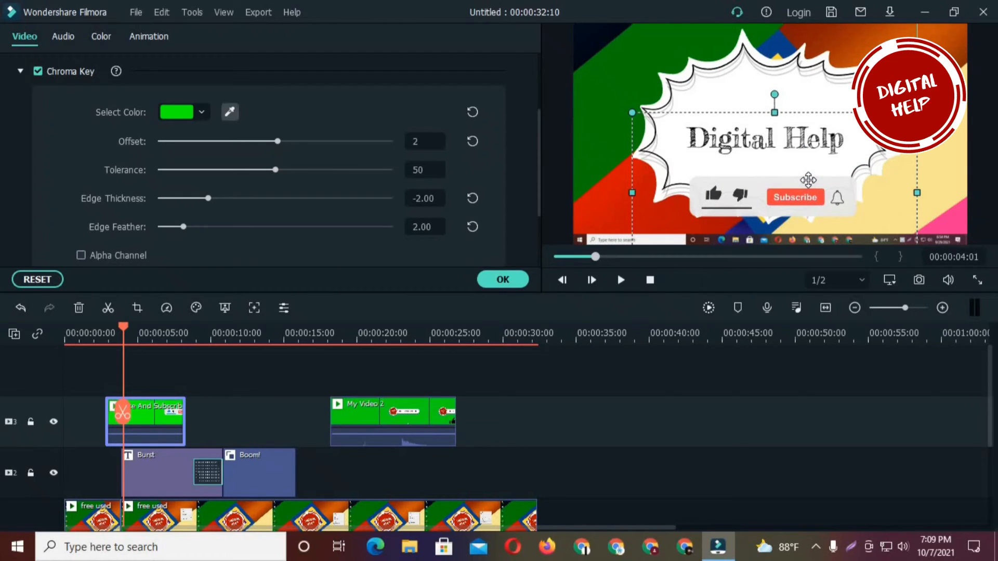
click(494, 281)
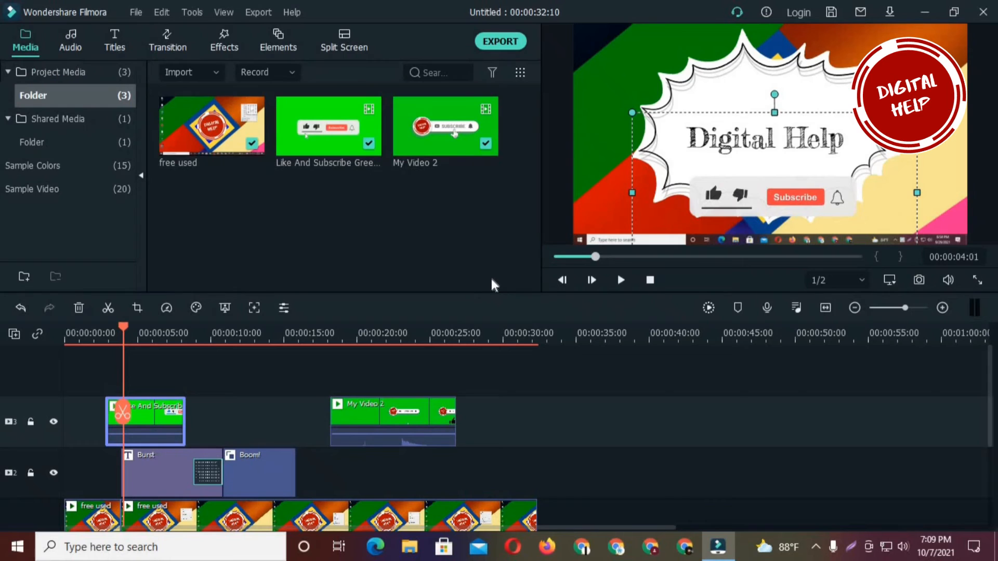
- Play back the keyed Like And Subscribe overlay from 00:00:02:11
drag(123, 412, 102, 410)
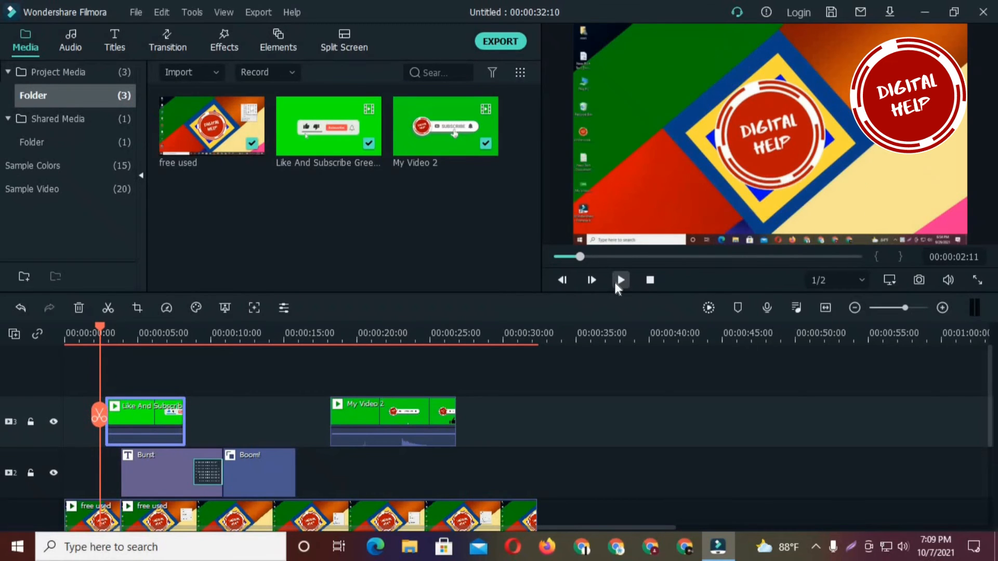
click(621, 281)
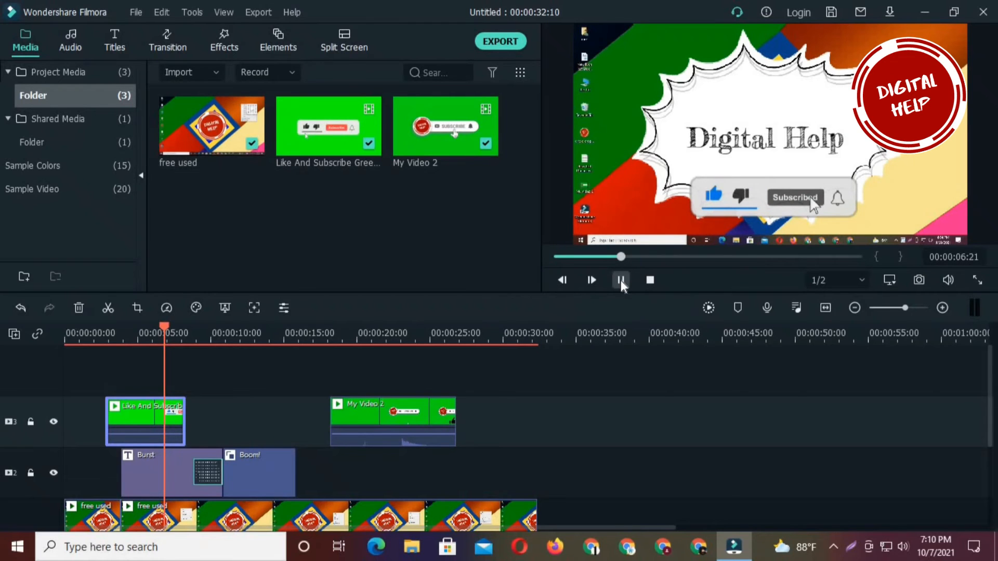
click(620, 280)
- Turn on Green Screen for the My Video 2 clip and sample a key color from the timeline area
click(385, 413)
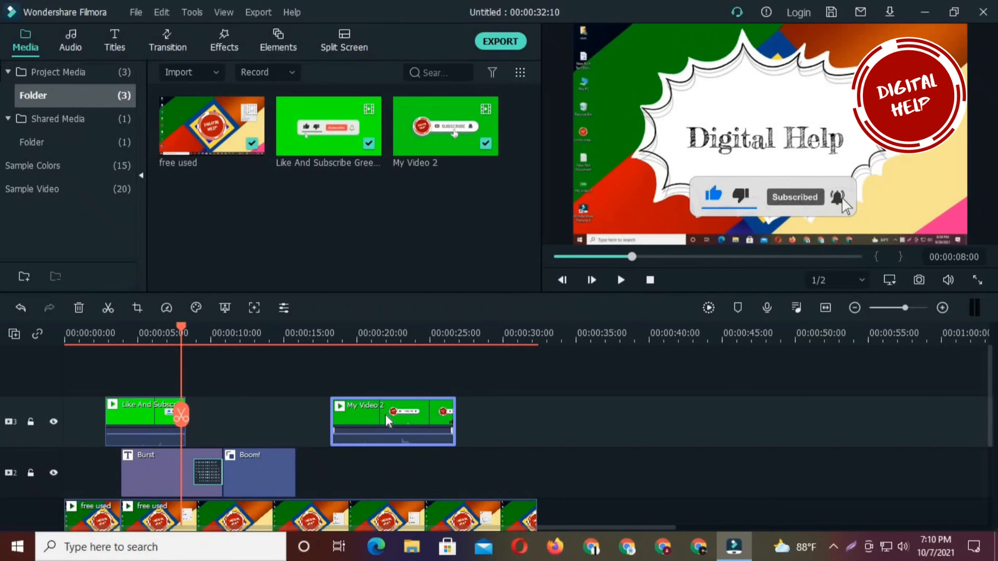
right_click(386, 414)
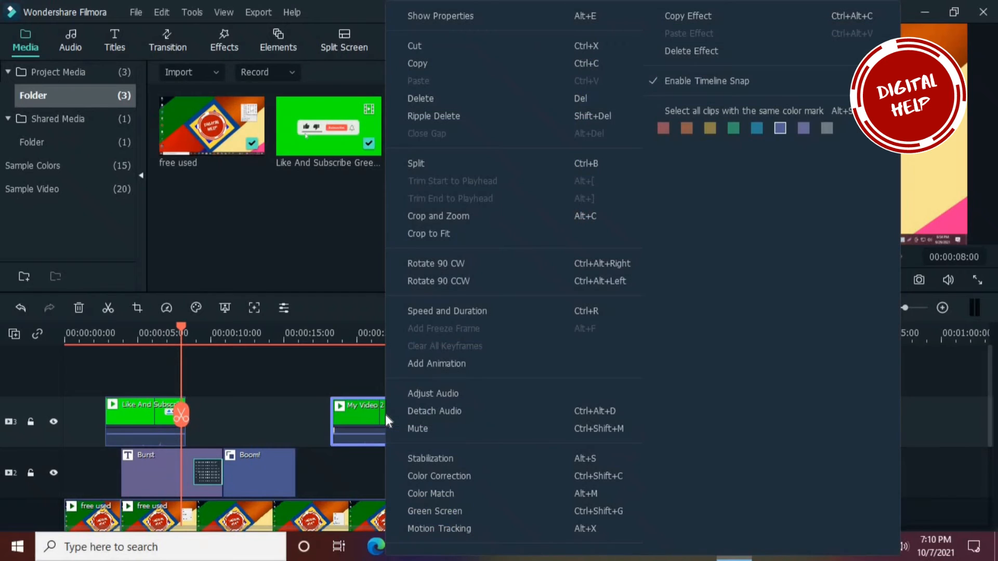
click(439, 511)
click(229, 112)
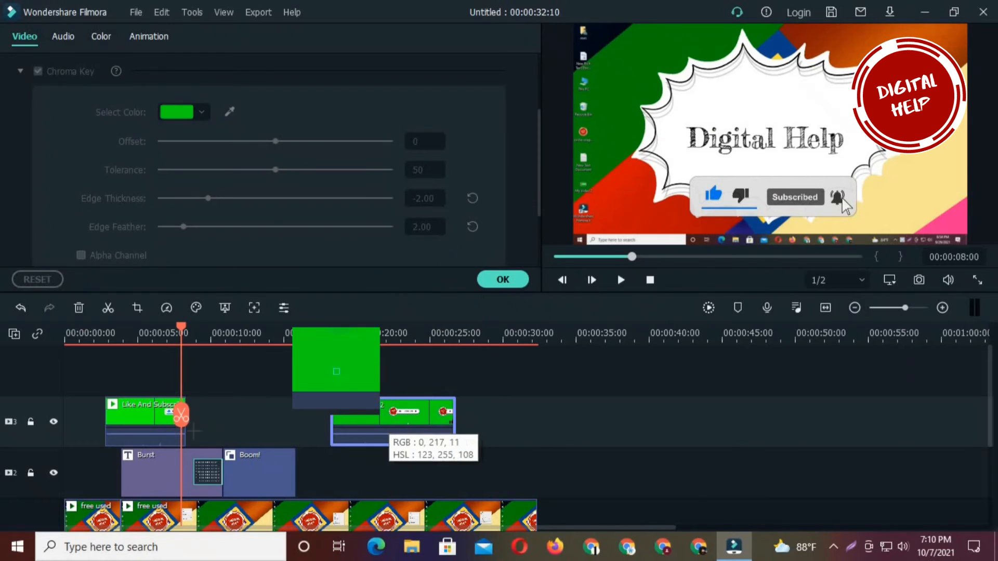
click(313, 396)
- Move the playhead to 00:00:19:16 and resample My Video 2's key color from the green background in the preview
drag(183, 416, 352, 418)
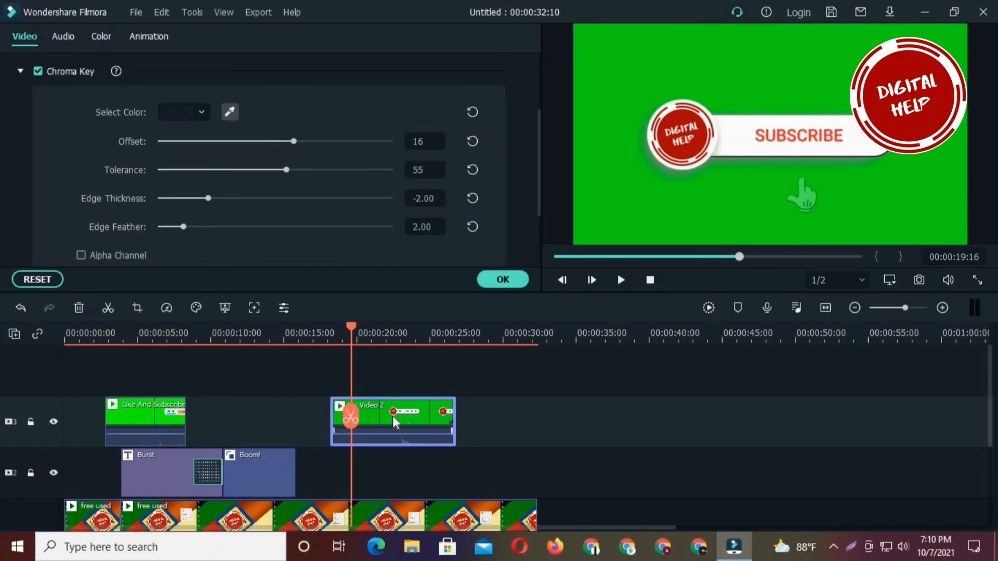
right_click(392, 416)
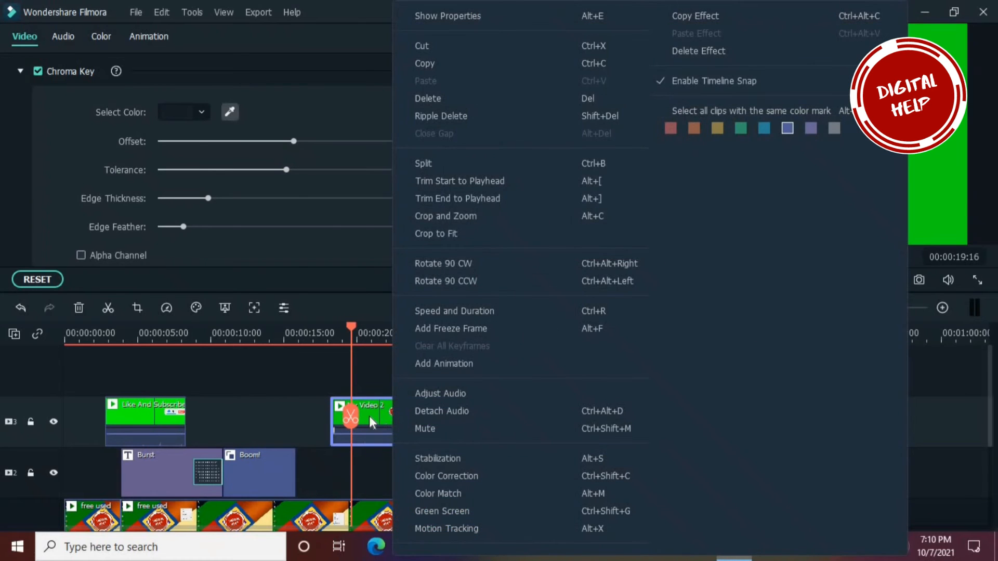
click(292, 369)
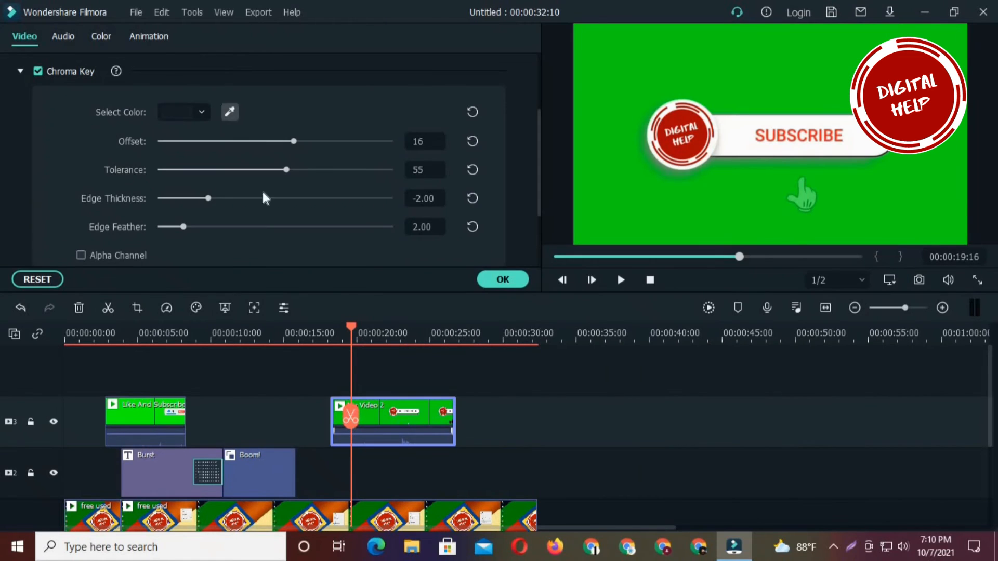
click(232, 112)
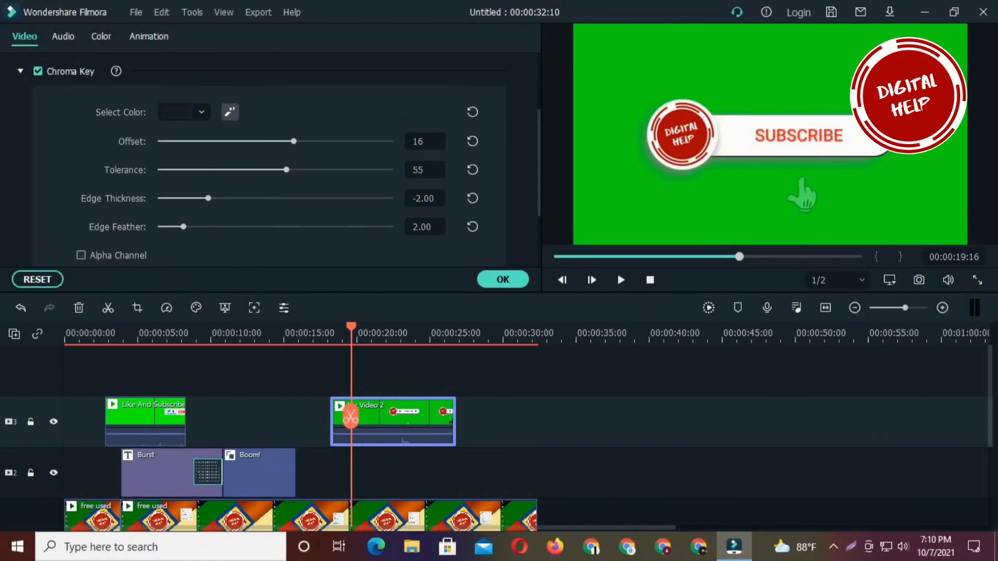
click(639, 92)
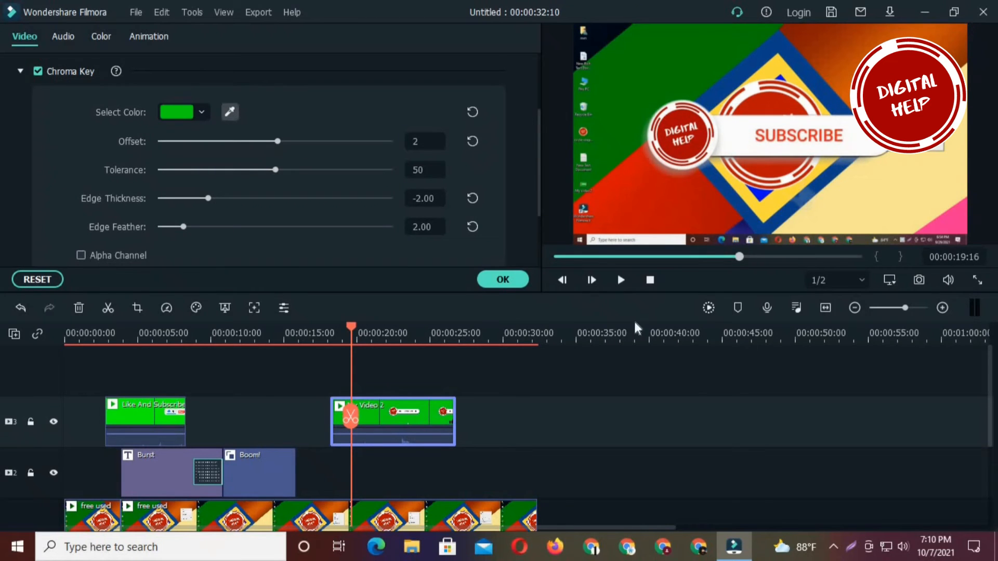
- Scale down the My Video 2 subscribe overlay, place it at the lower center of the frame, and apply the clip settings
click(967, 27)
drag(966, 26, 920, 50)
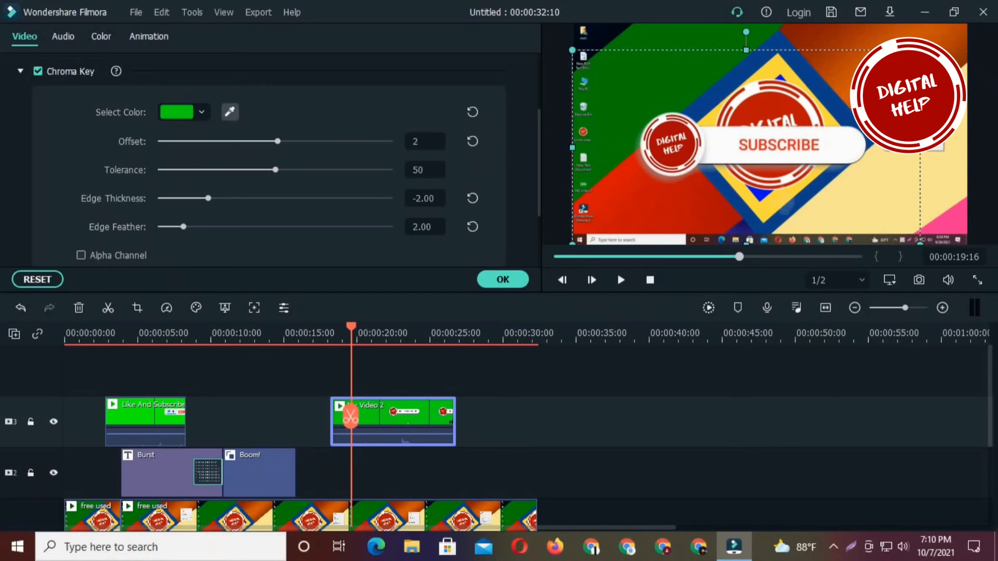
drag(851, 129, 831, 134)
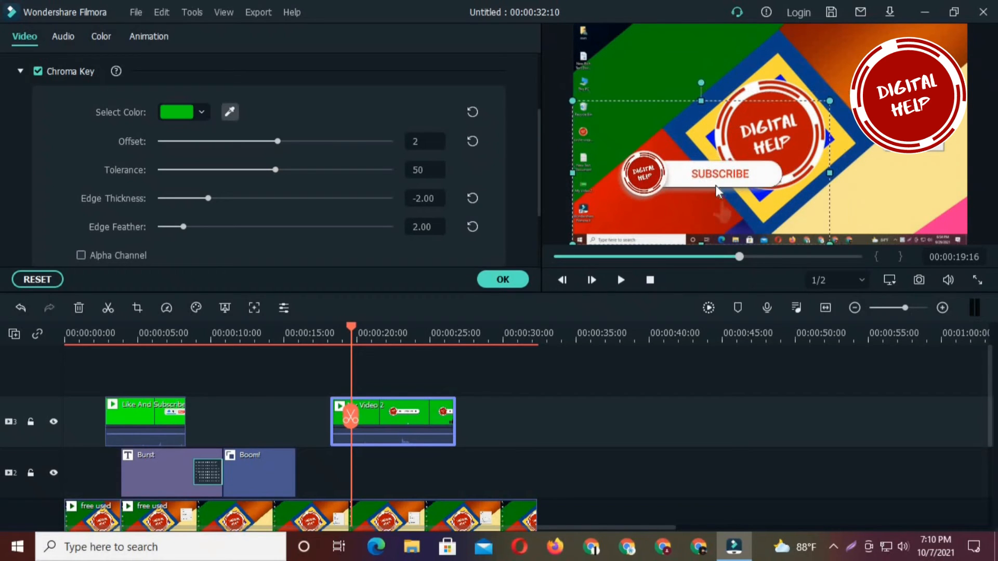
drag(755, 196, 784, 211)
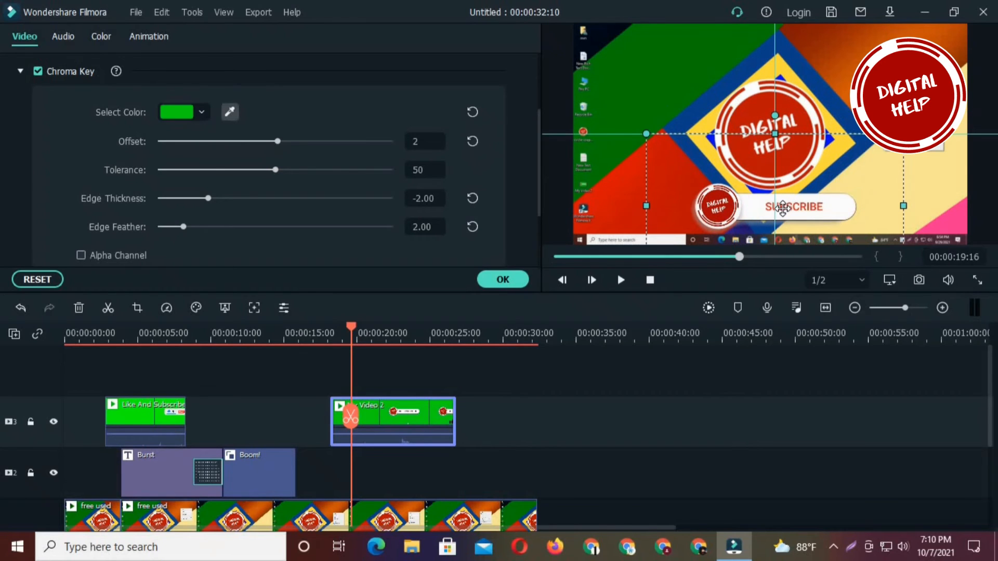
click(502, 280)
- Preview the edited video from the beginning and again from 00:00:11:05 through the My Video 2 subscribe overlay
drag(349, 416, 54, 441)
click(616, 282)
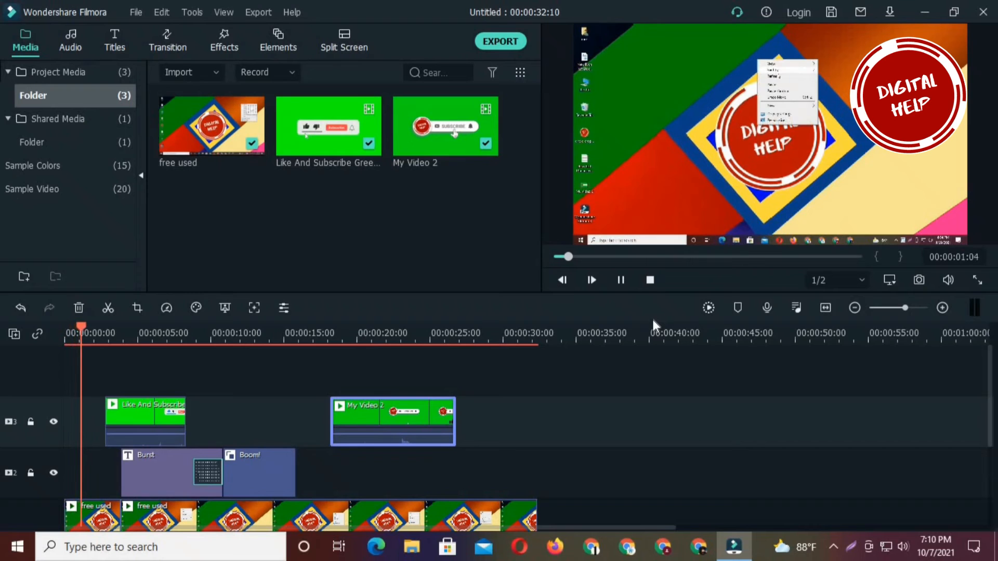
click(622, 281)
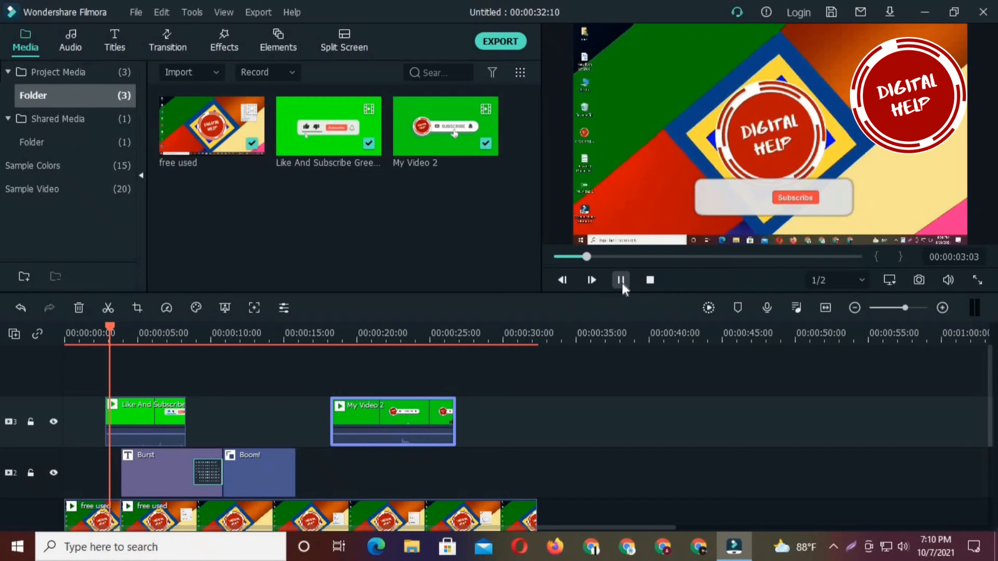
drag(113, 443, 227, 443)
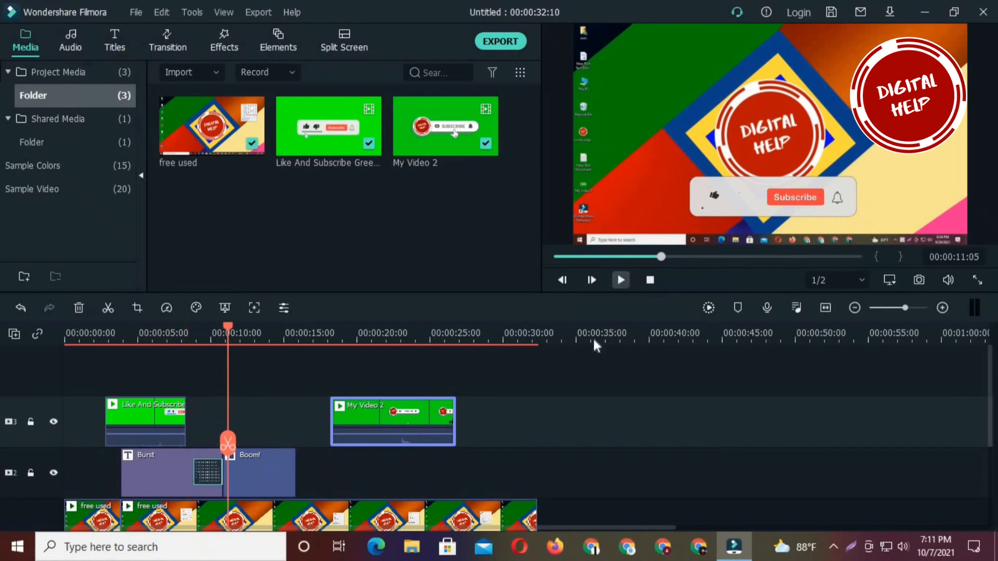
key(space)
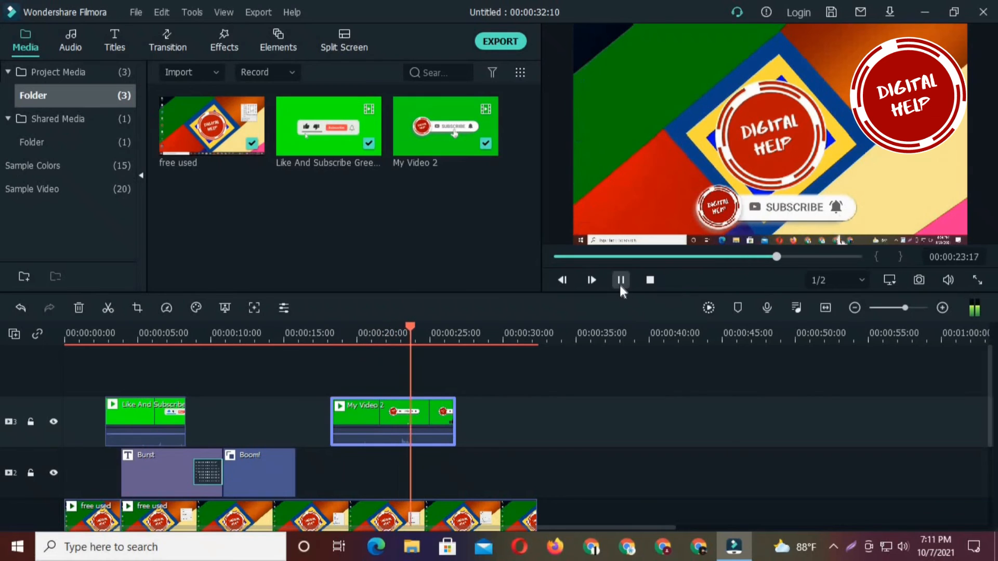
click(620, 281)
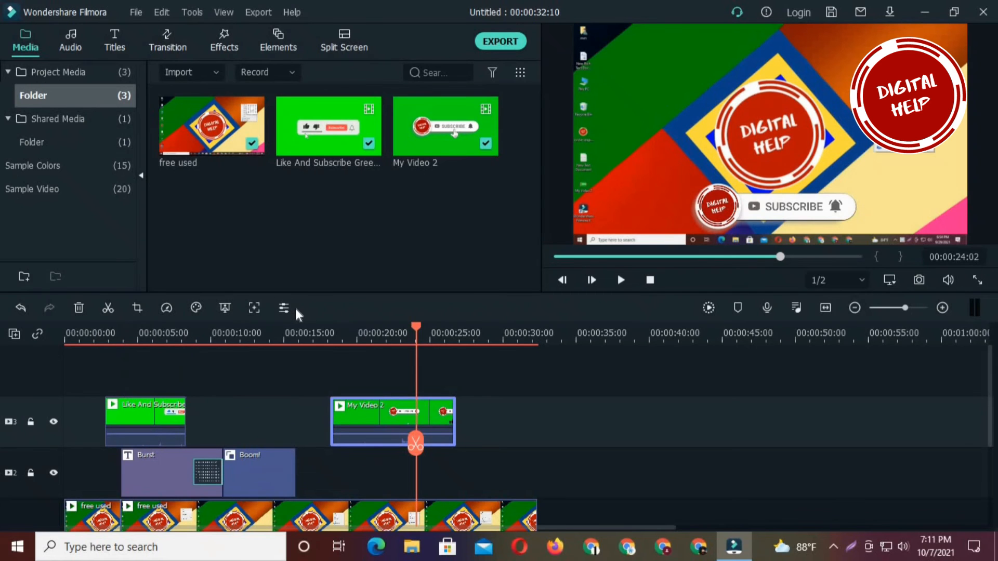
scroll(57, 425, down, 3)
scroll(57, 426, down, 2)
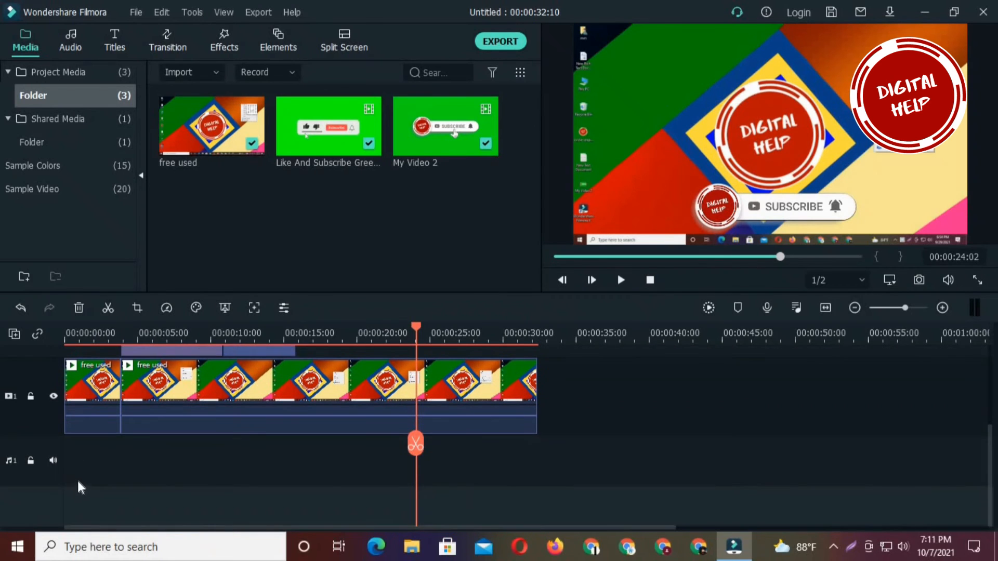
scroll(72, 474, up, 2)
scroll(71, 474, down, 2)
scroll(71, 473, up, 3)
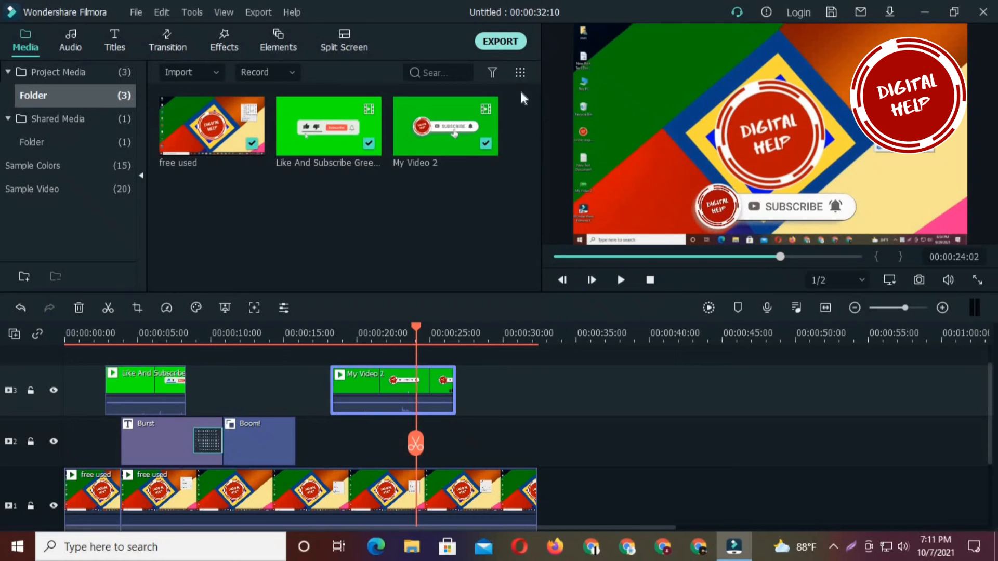
- Export the project to the computer as an MP4 file named 0000
click(510, 48)
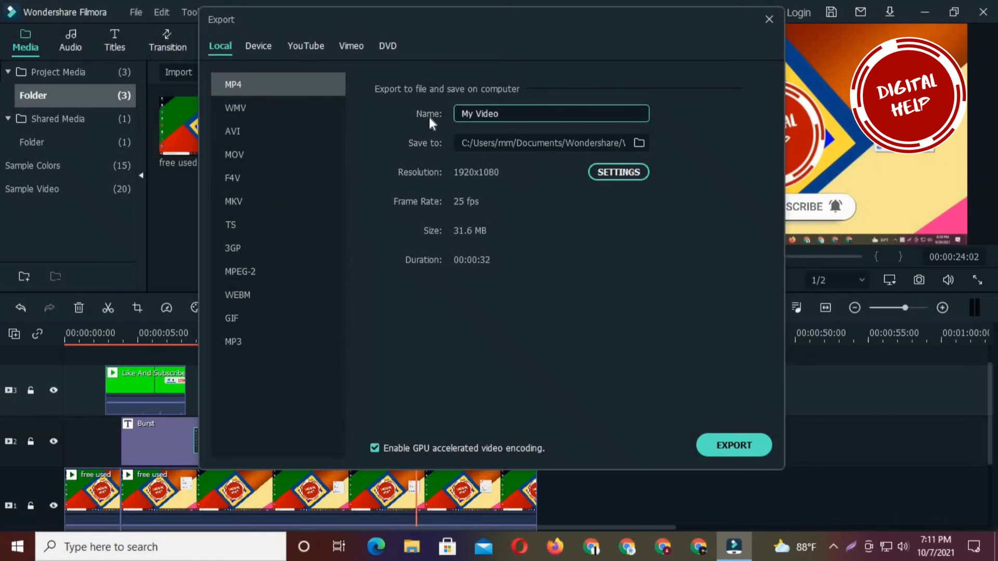
drag(501, 113, 450, 118)
text(0000)
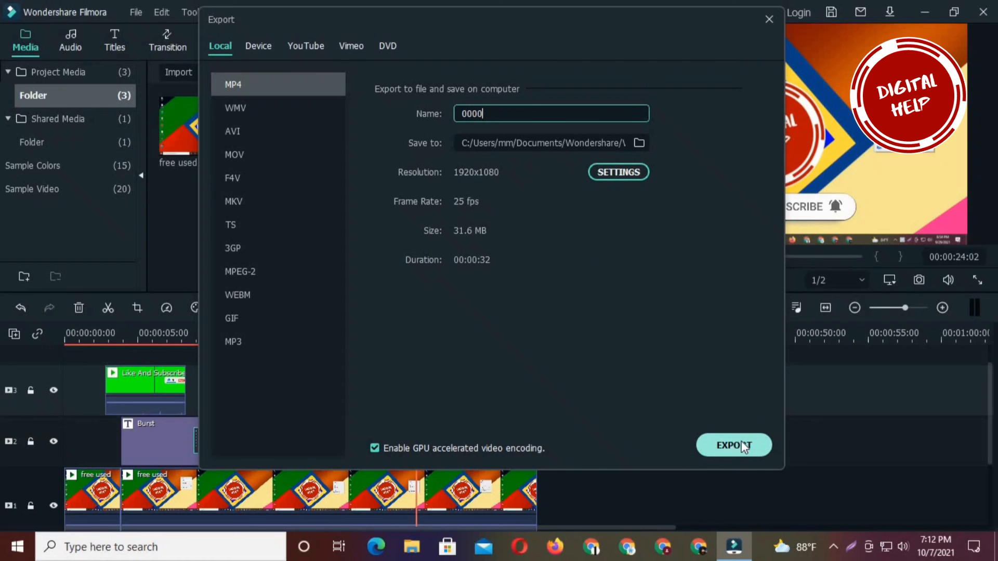
key(Escape)
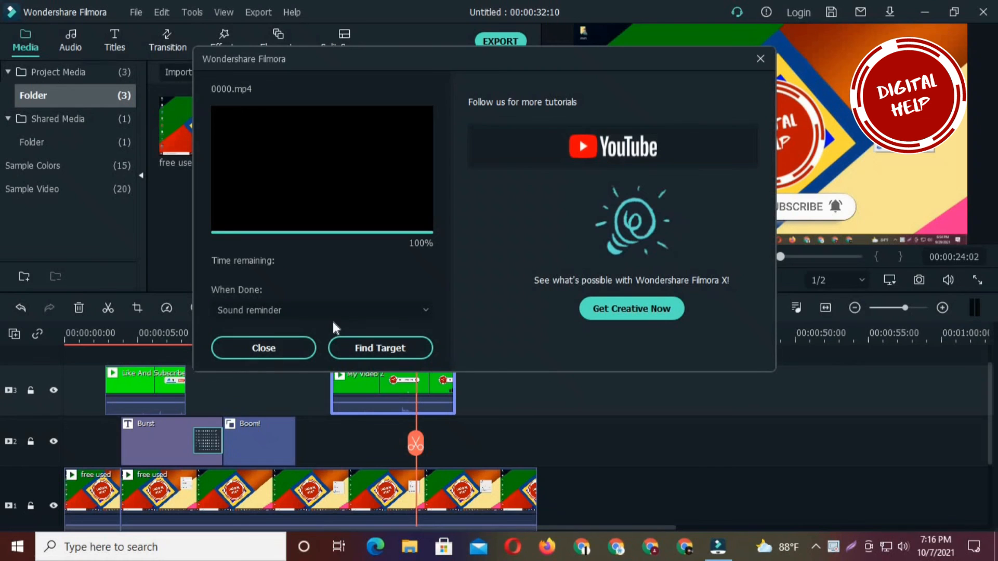
- Review the When Done options for the 0000.mp4 export, keeping Sound reminder
key(super+i)
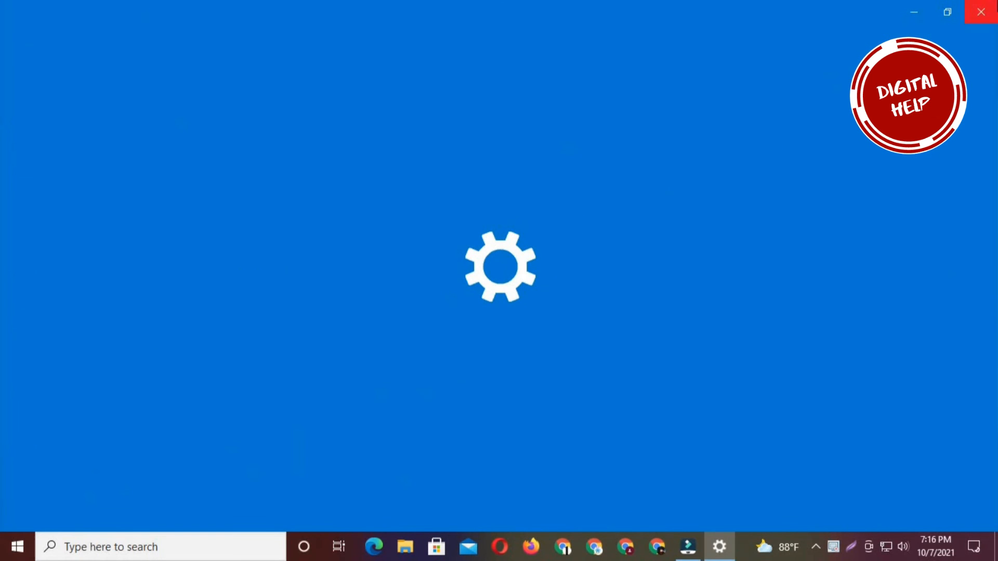
click(981, 11)
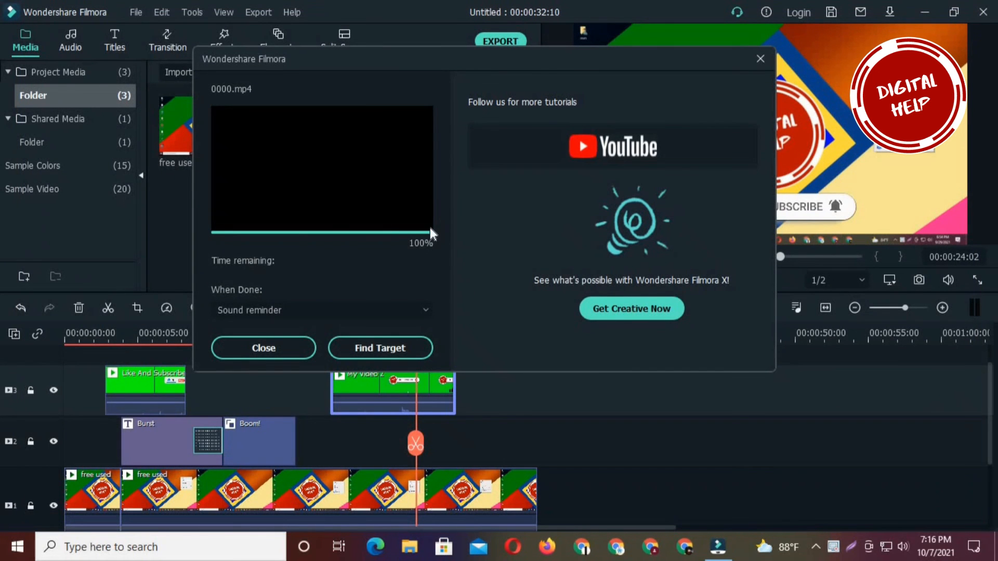
click(340, 309)
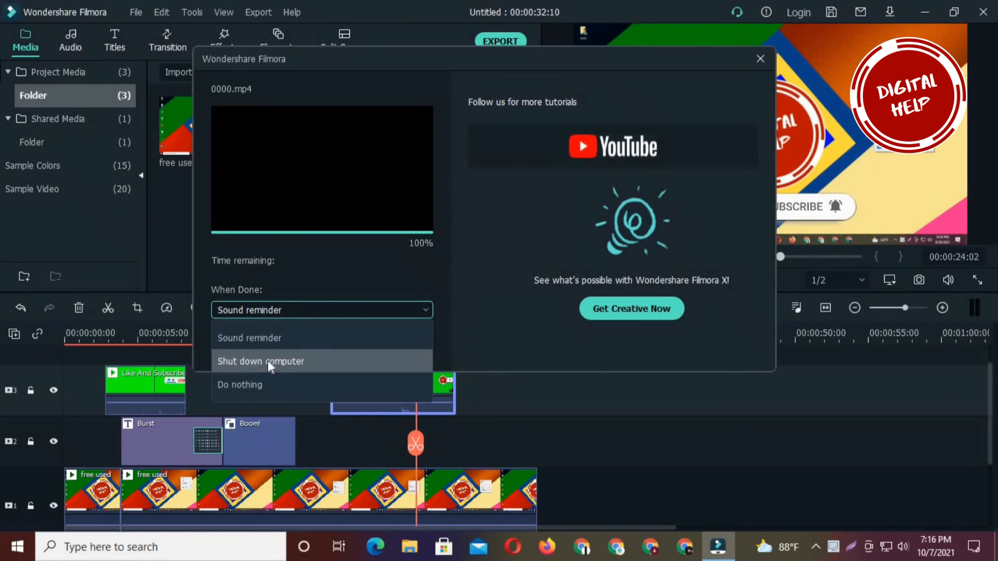
click(487, 283)
- Open the output folder containing the exported 0000 video and minimize the video editor
click(391, 347)
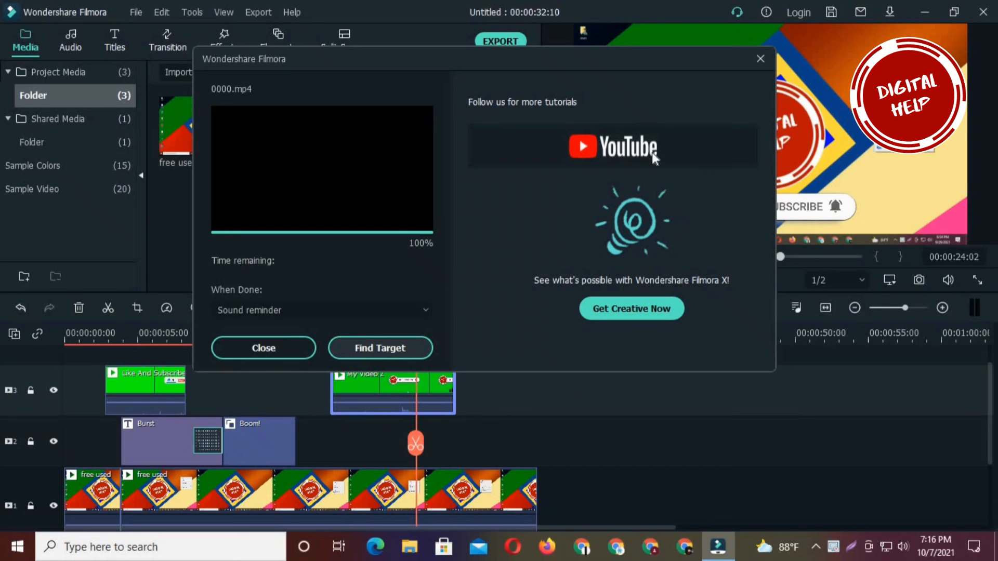
click(925, 9)
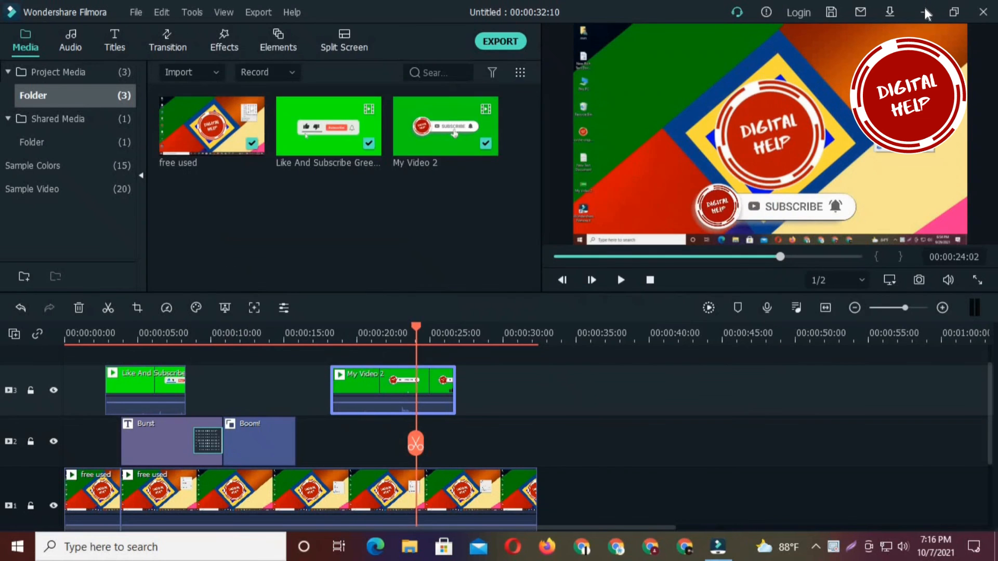
click(925, 9)
right_click(643, 14)
click(684, 59)
right_click(639, 16)
click(672, 57)
right_click(624, 9)
click(660, 51)
right_click(629, 27)
click(660, 69)
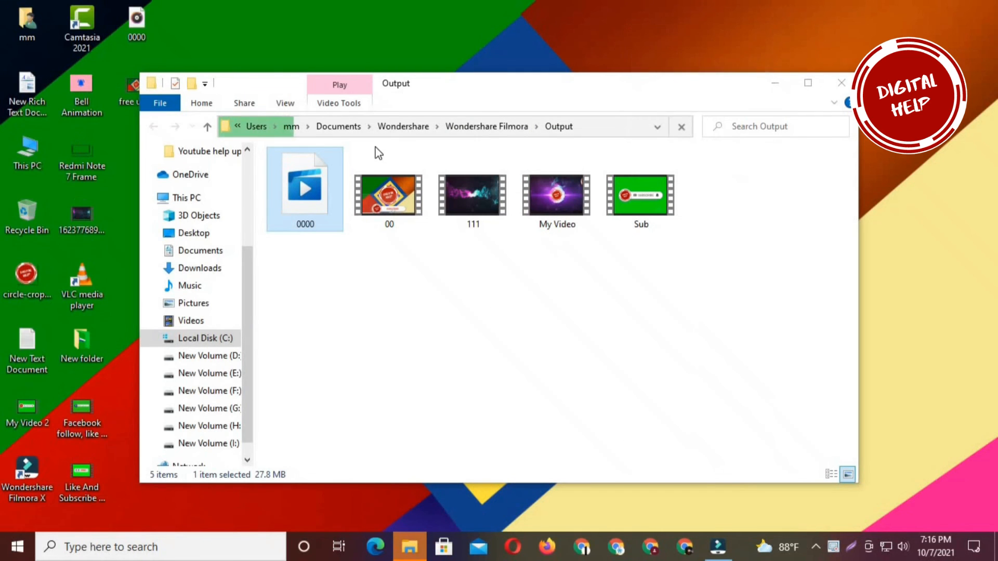
- Minimize the Output folder window and refresh the desktop
click(779, 85)
right_click(776, 81)
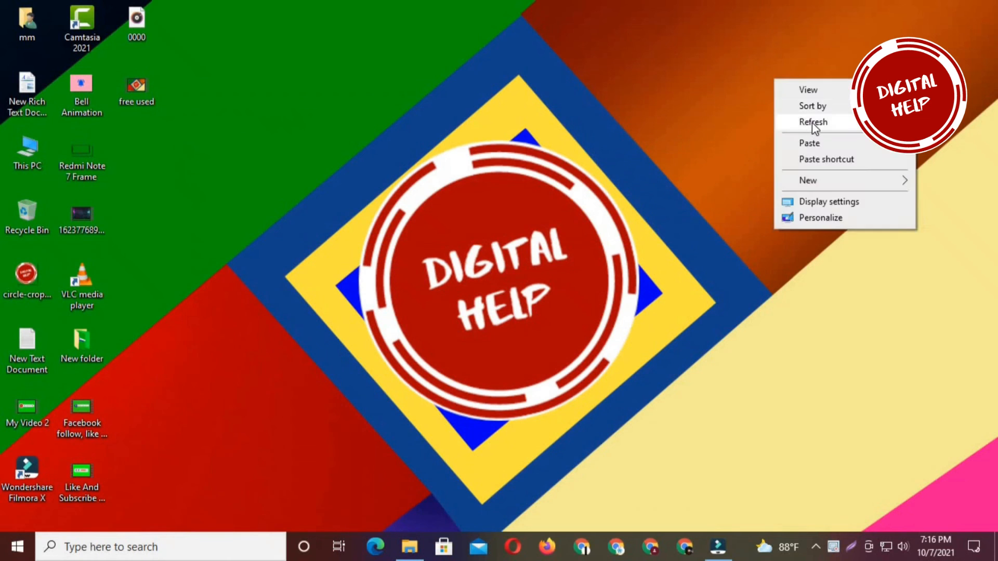
click(812, 123)
click(947, 12)
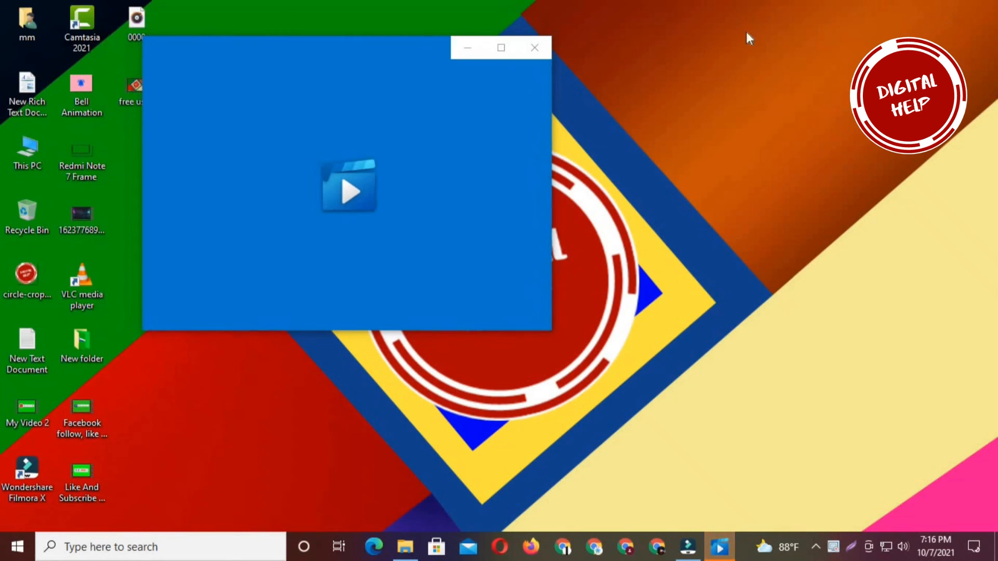
right_click(737, 21)
right_click(724, 49)
click(764, 92)
right_click(715, 56)
click(753, 93)
right_click(731, 67)
click(762, 109)
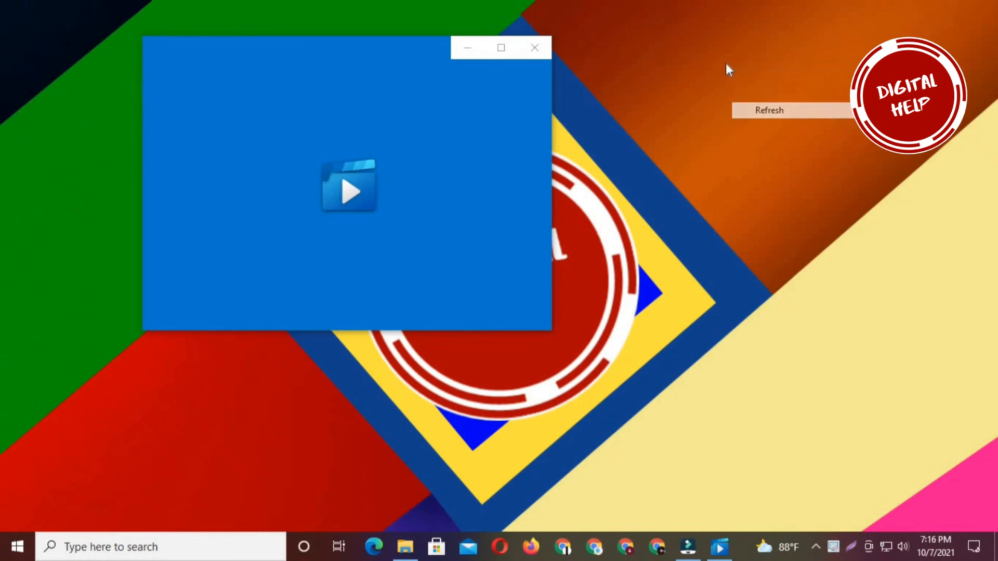
right_click(726, 63)
click(756, 104)
right_click(728, 62)
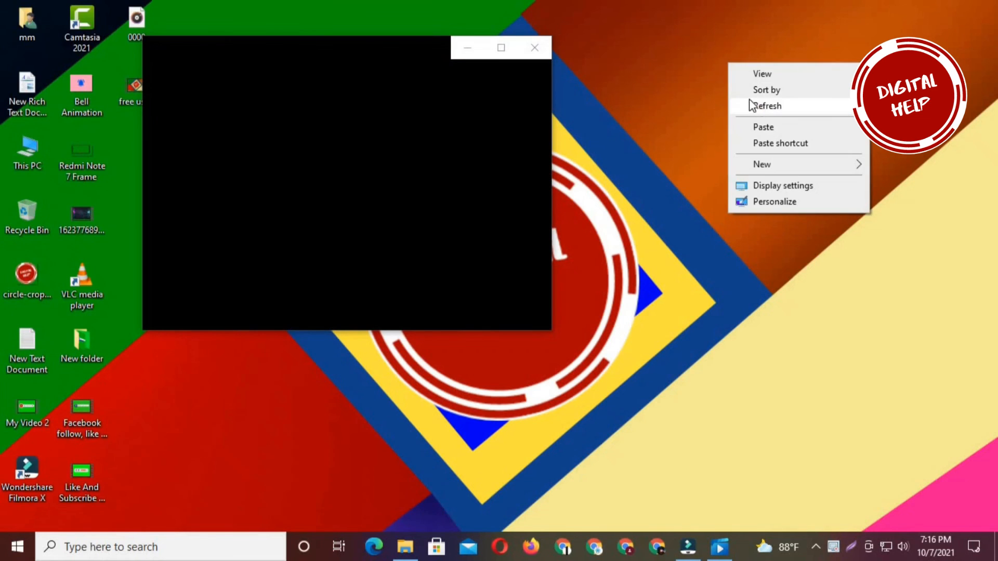
click(750, 106)
right_click(706, 64)
click(728, 108)
right_click(706, 72)
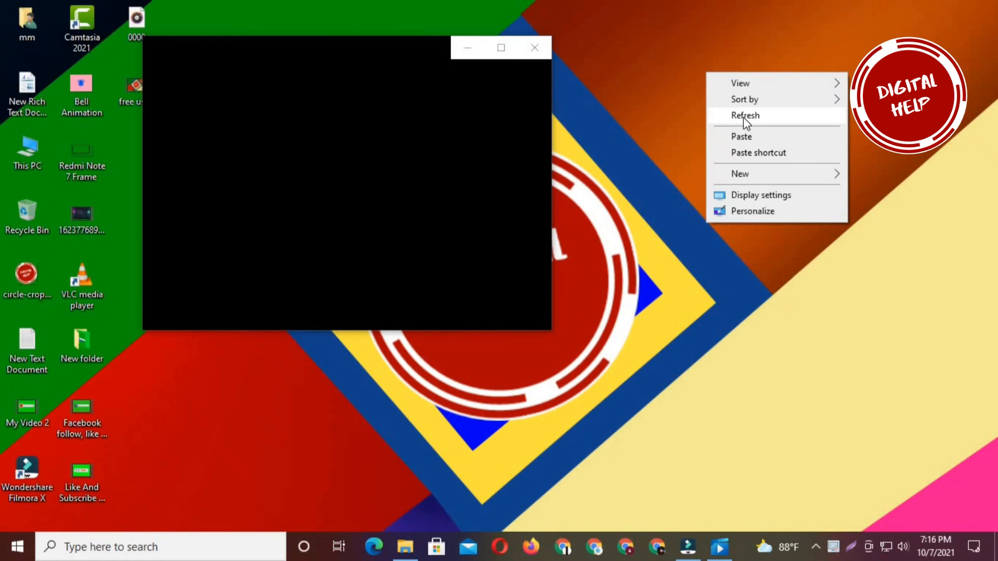
click(743, 117)
right_click(706, 54)
click(746, 97)
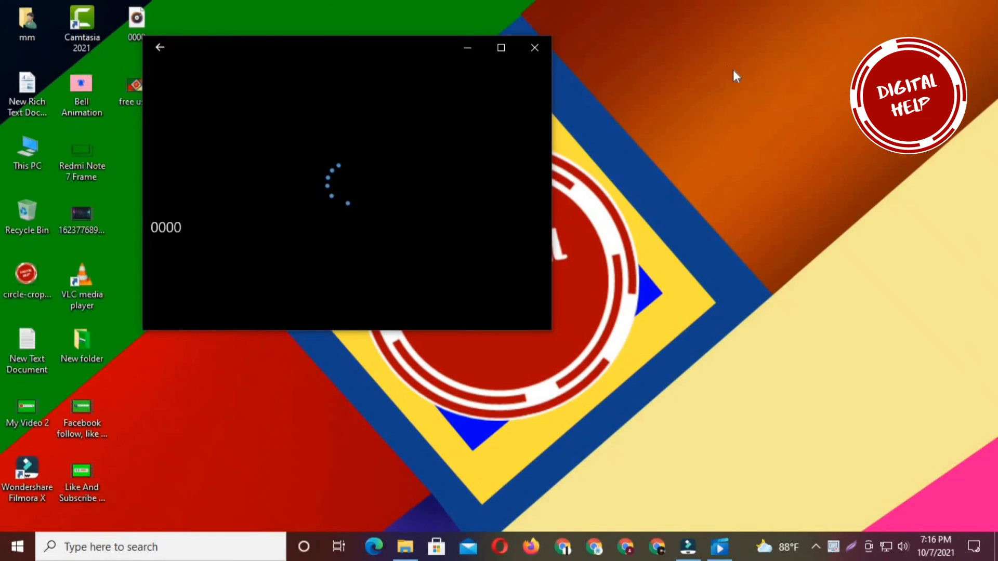
right_click(734, 71)
click(761, 107)
right_click(719, 73)
click(744, 115)
right_click(702, 48)
click(734, 92)
right_click(711, 49)
click(743, 95)
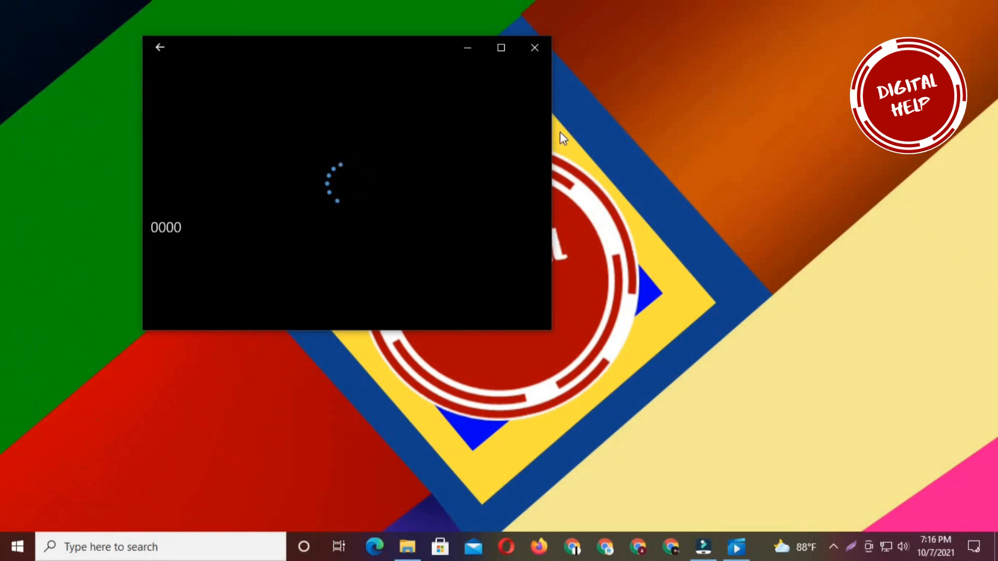
right_click(443, 43)
click(443, 47)
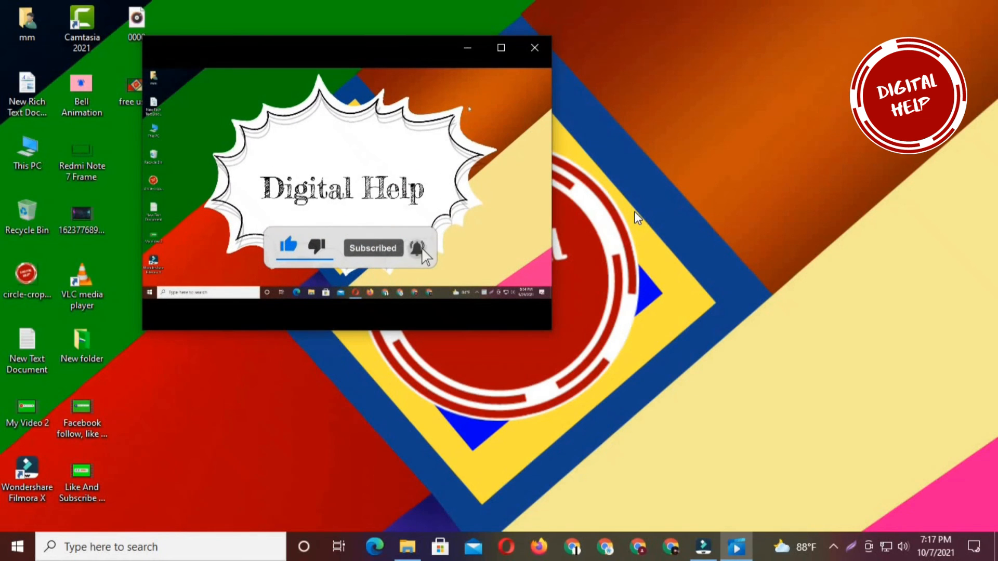
right_click(751, 132)
click(769, 177)
right_click(727, 152)
click(758, 197)
right_click(718, 155)
click(749, 200)
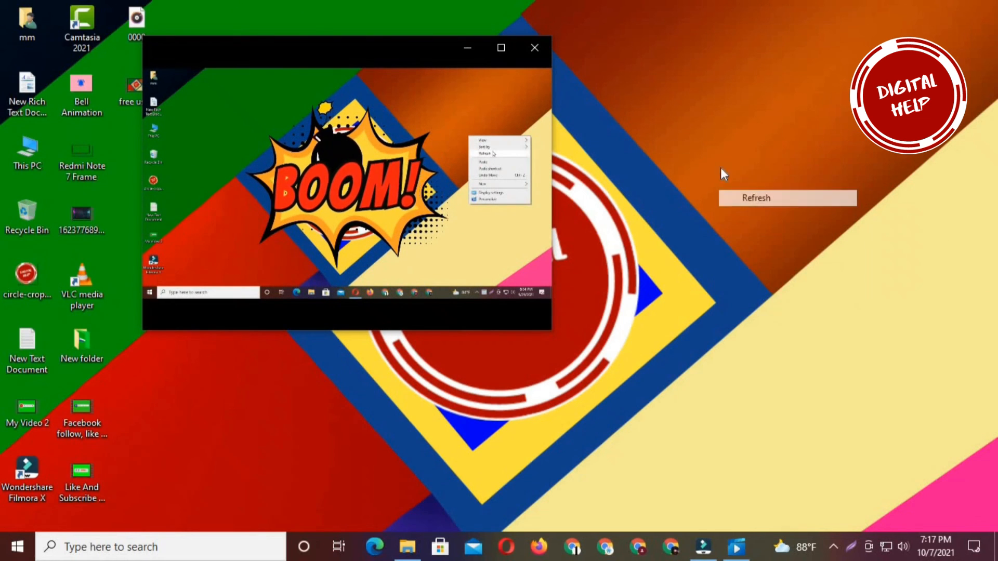